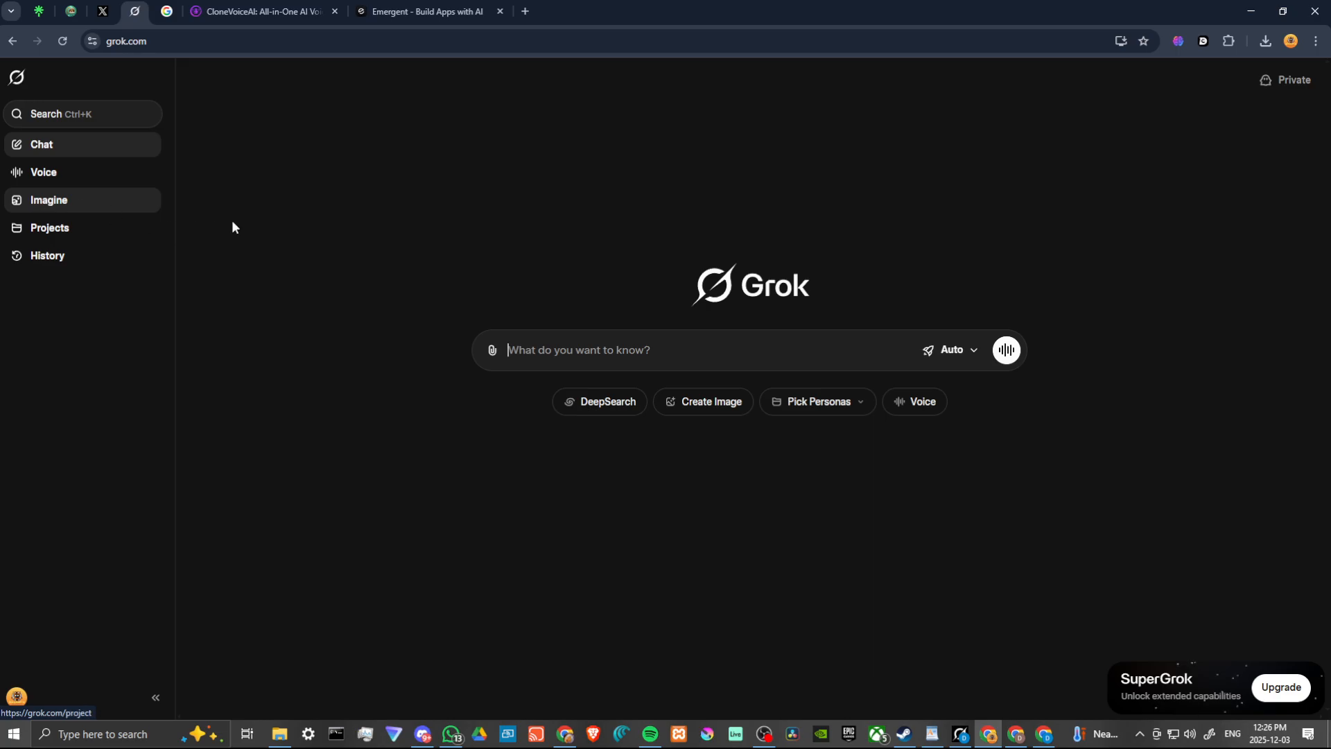
Generate images in Imagine from the prompt "A hero in a green cloak battles a shadowy monster in a dense fantasy forest."
left_click(65, 205)
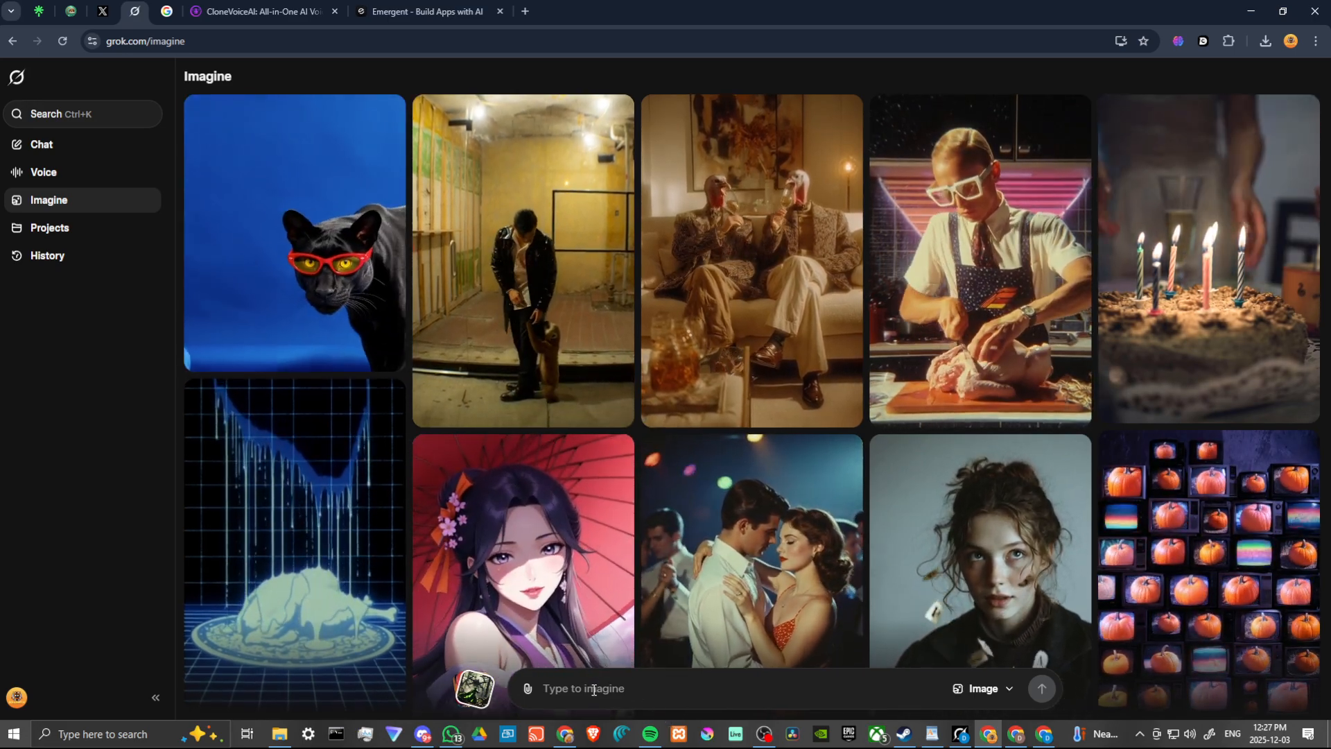
left_click(596, 685)
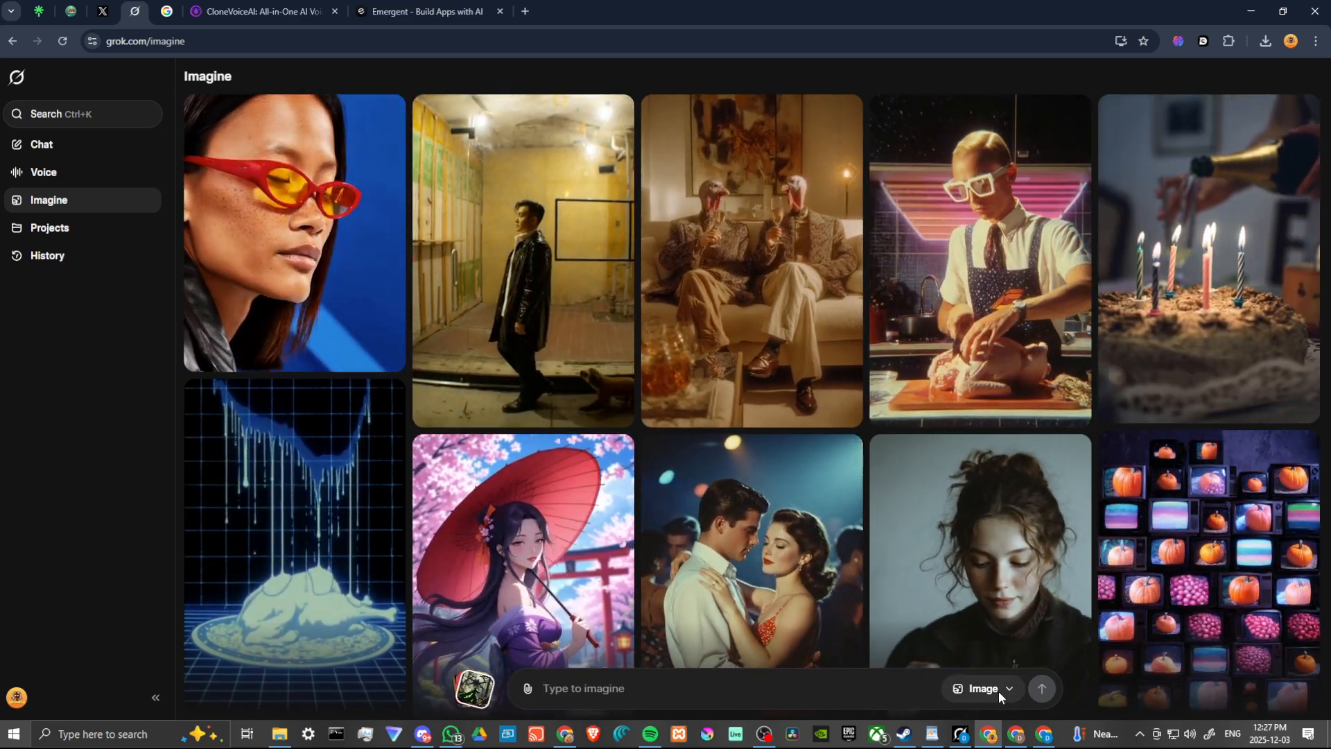
left_click(998, 692)
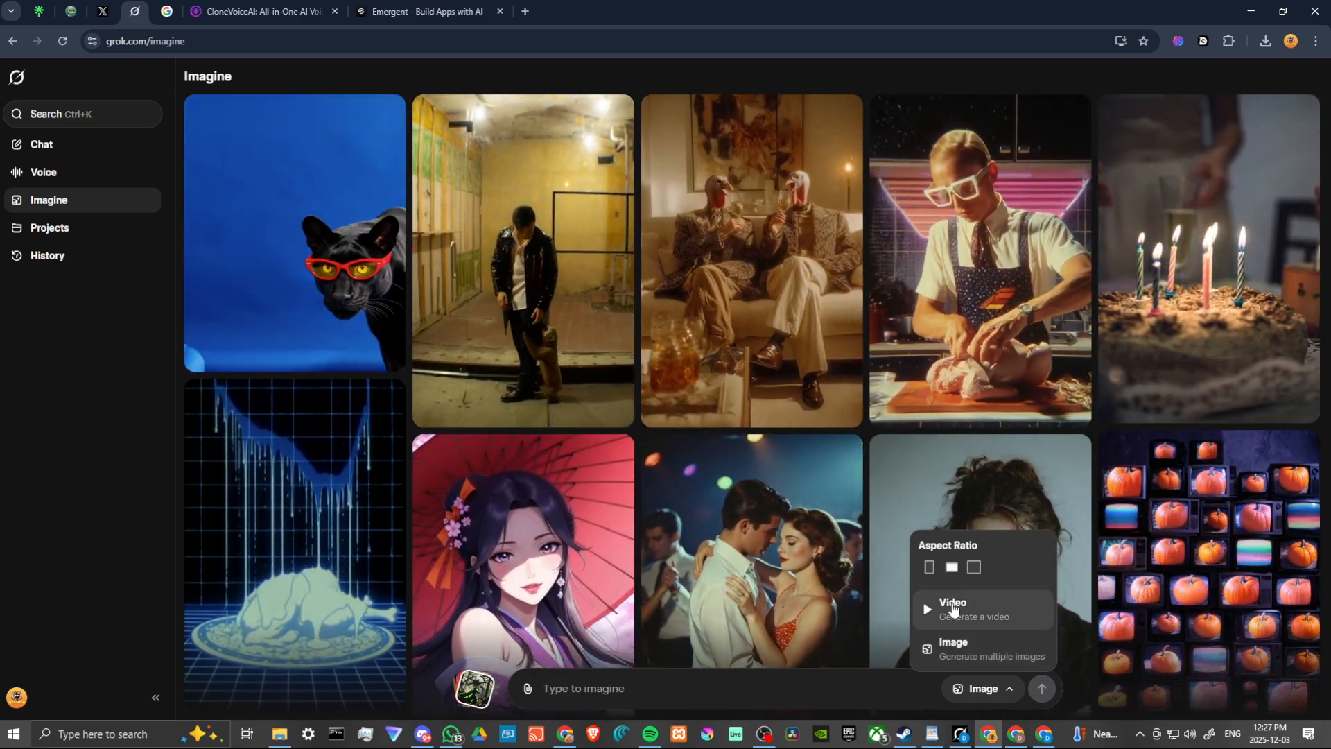
left_click(703, 688)
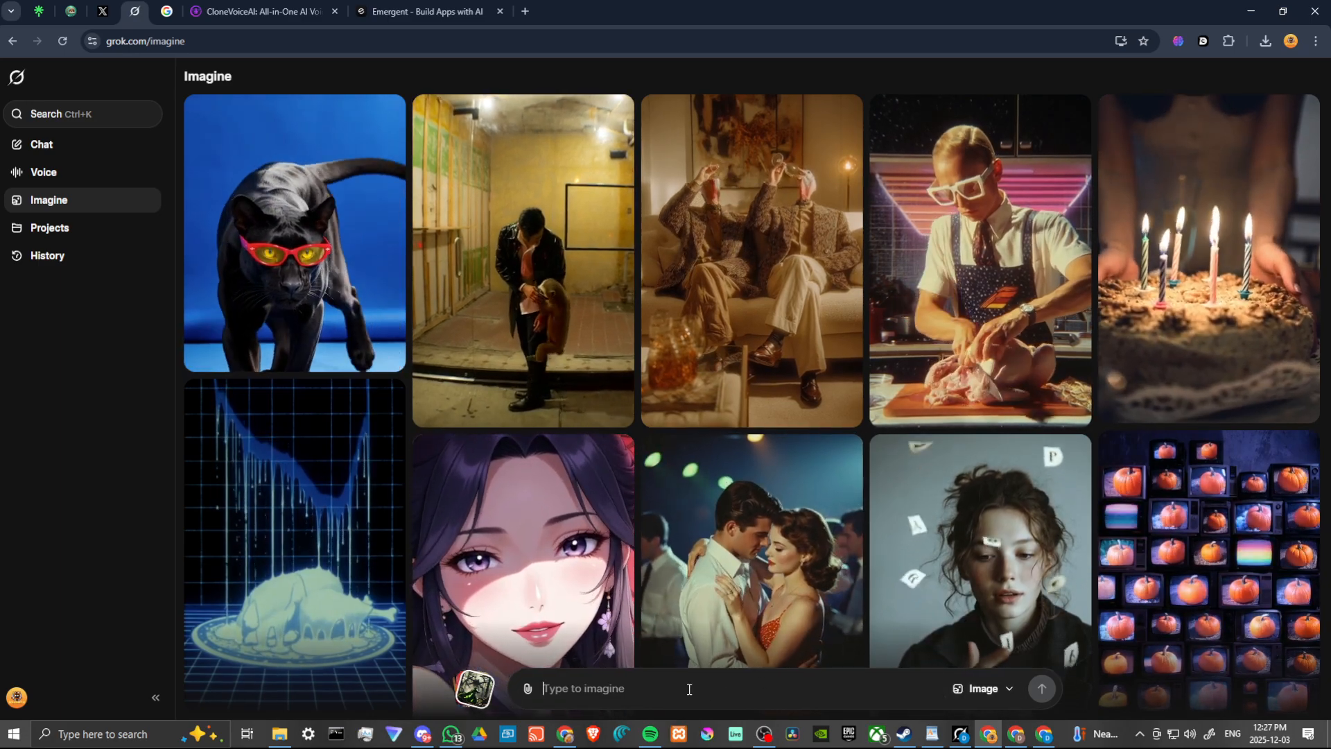
type("A hero in a green cloak battles a shadowy monster in a dense fantasy forest.")
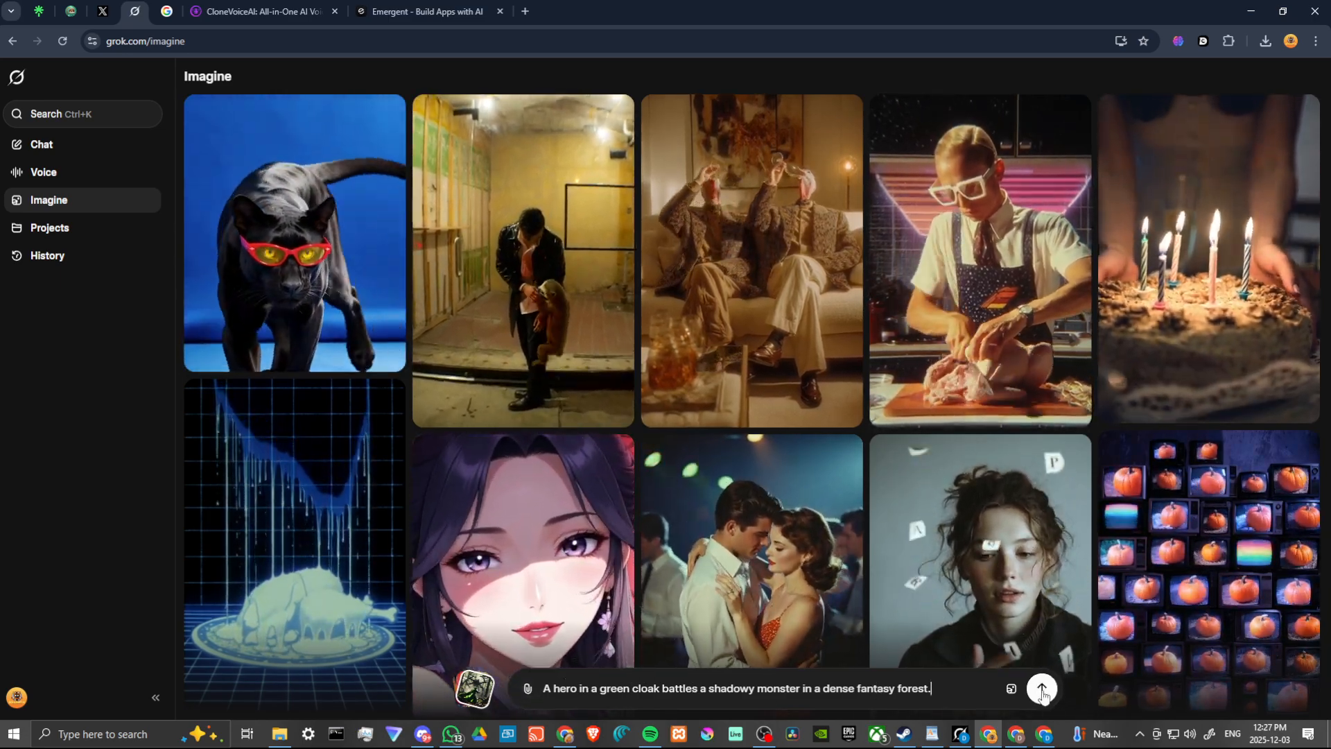
left_click(1042, 689)
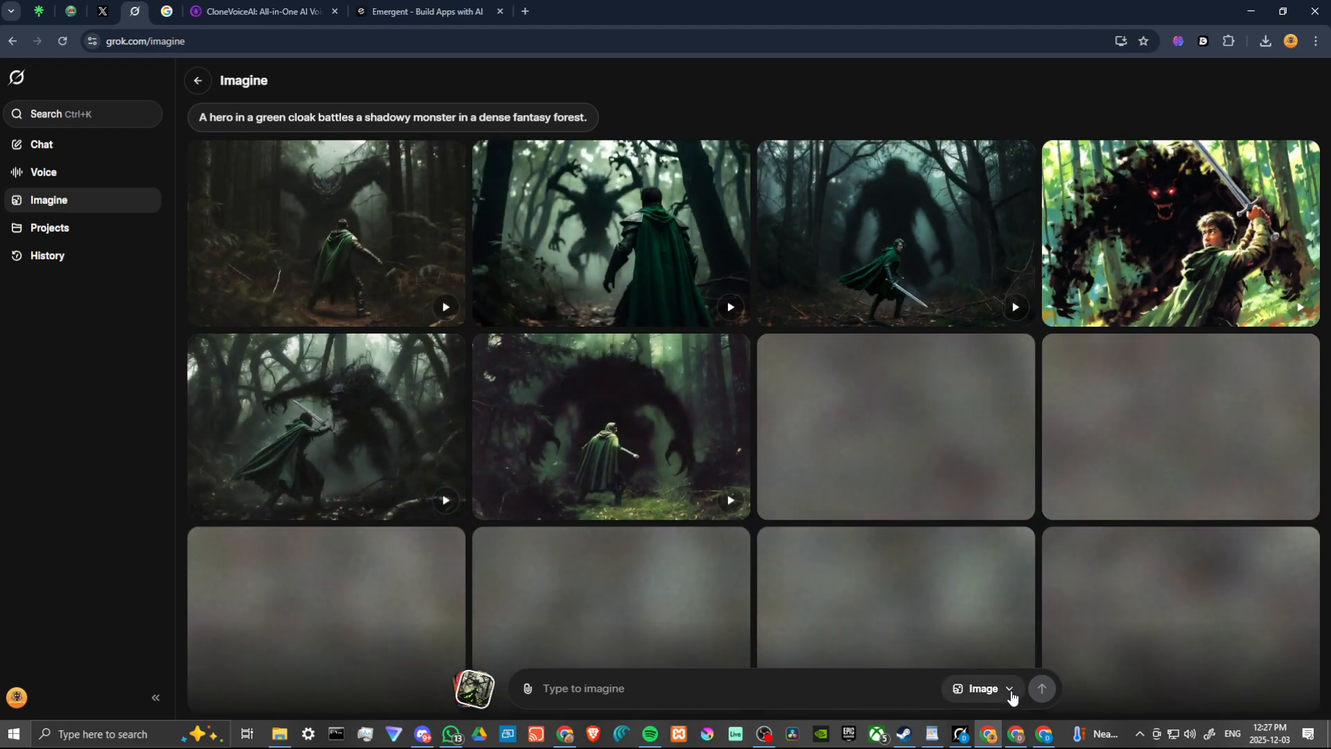
left_click(1010, 690)
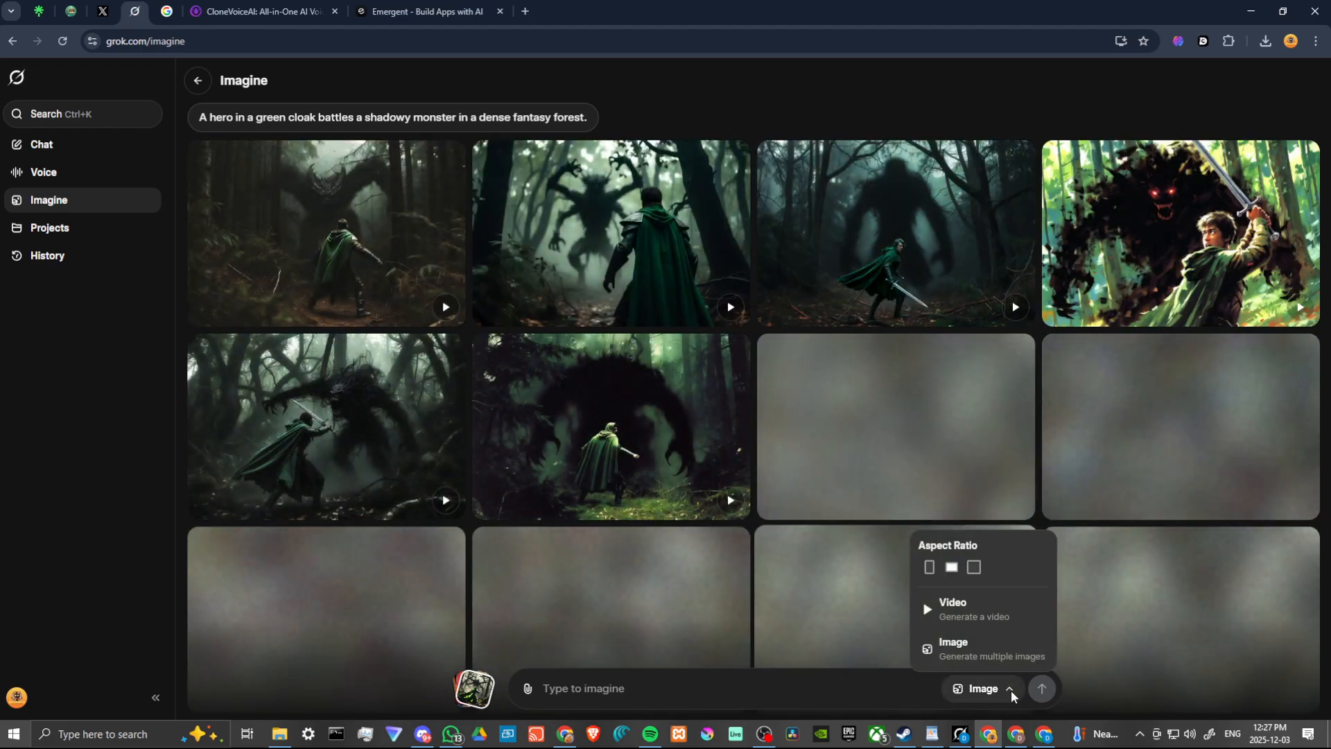
left_click(1011, 690)
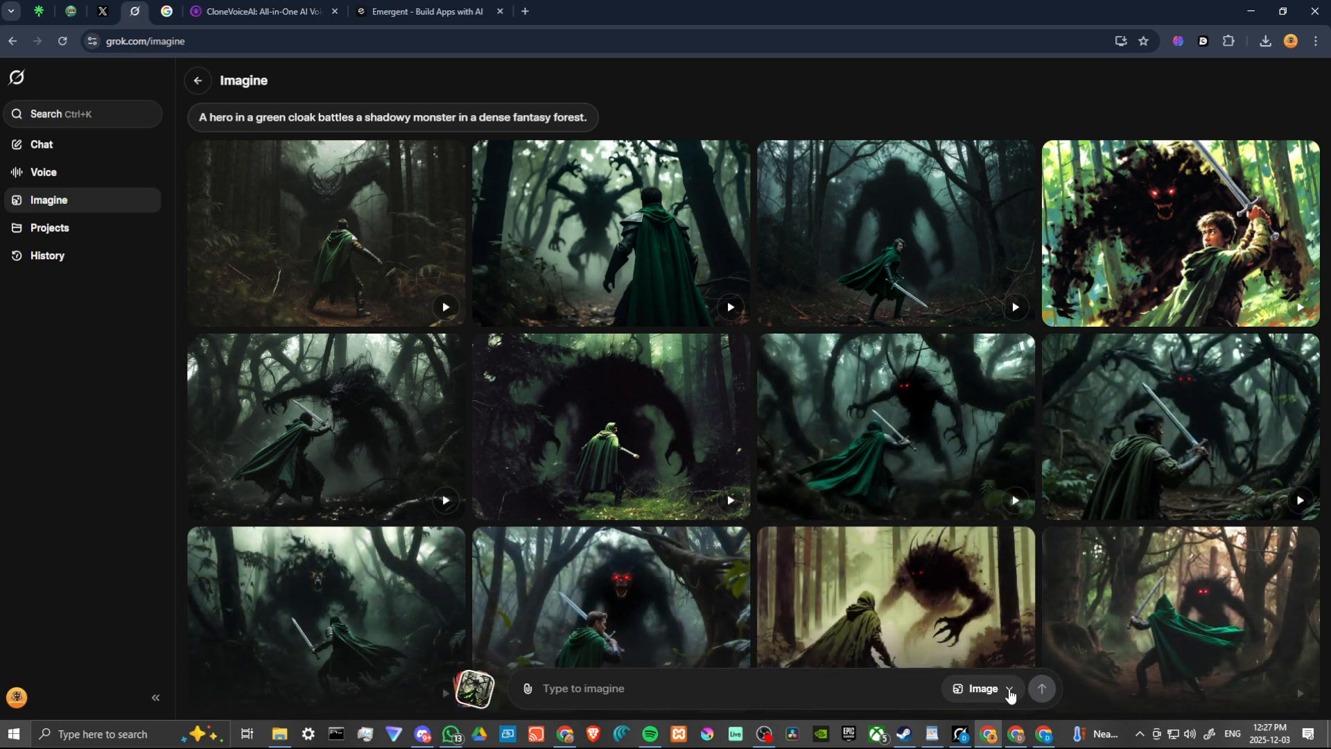
left_click(1011, 691)
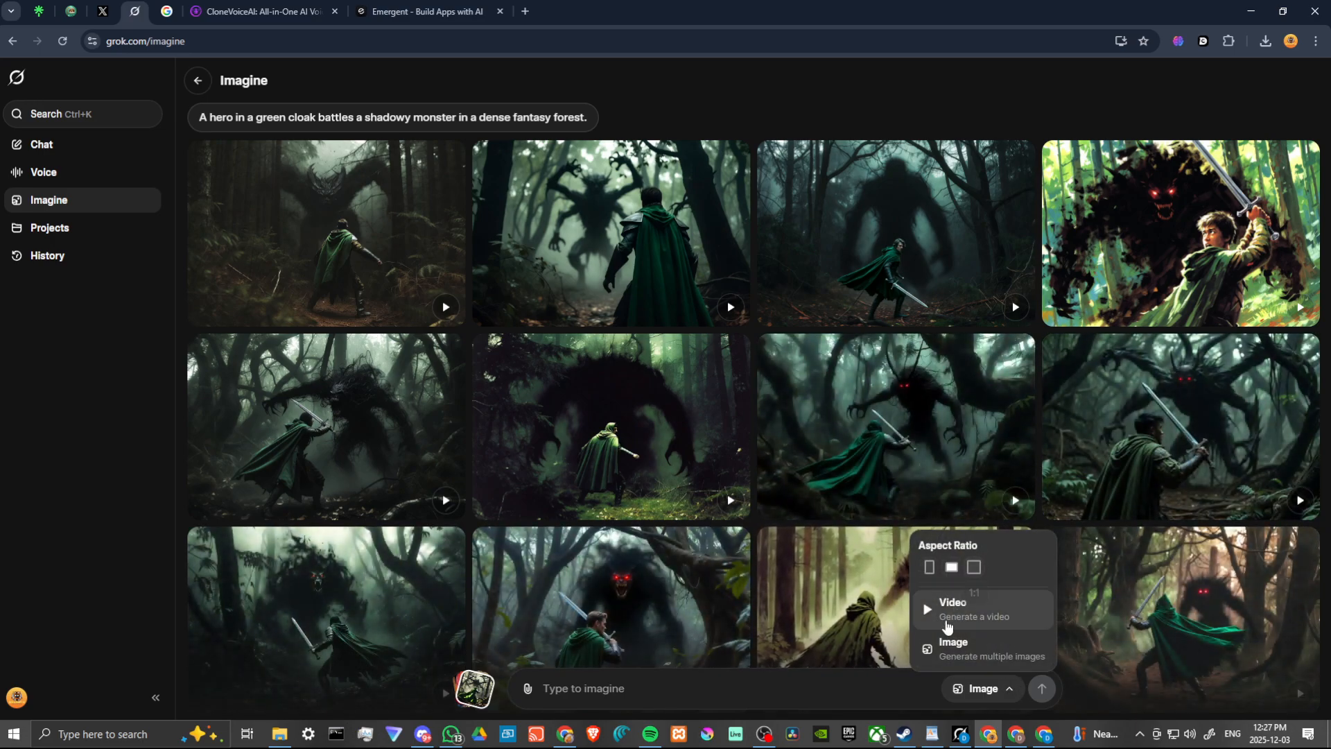
left_click(877, 686)
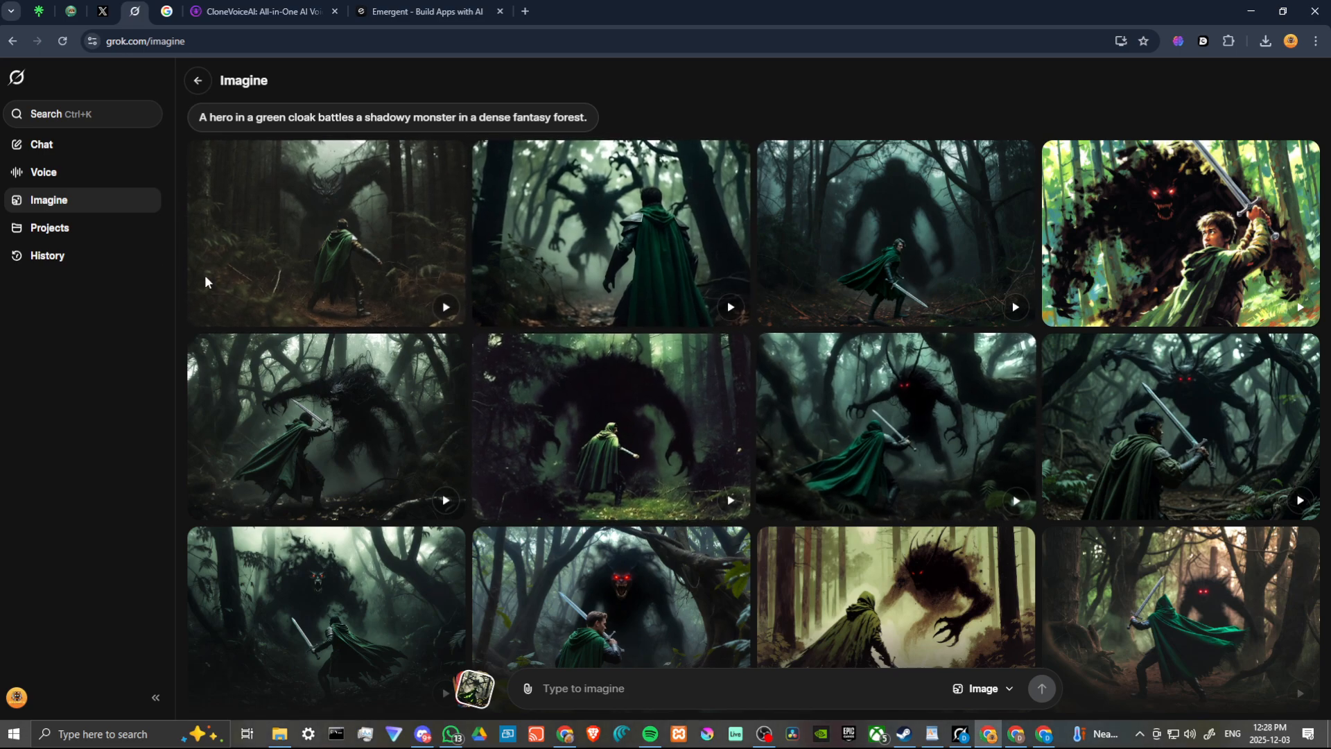
Ask in a new chat to improve the prompt "A hero in a green cloak battles a shadowy monster in a dense fantasy forest."
left_click(68, 147)
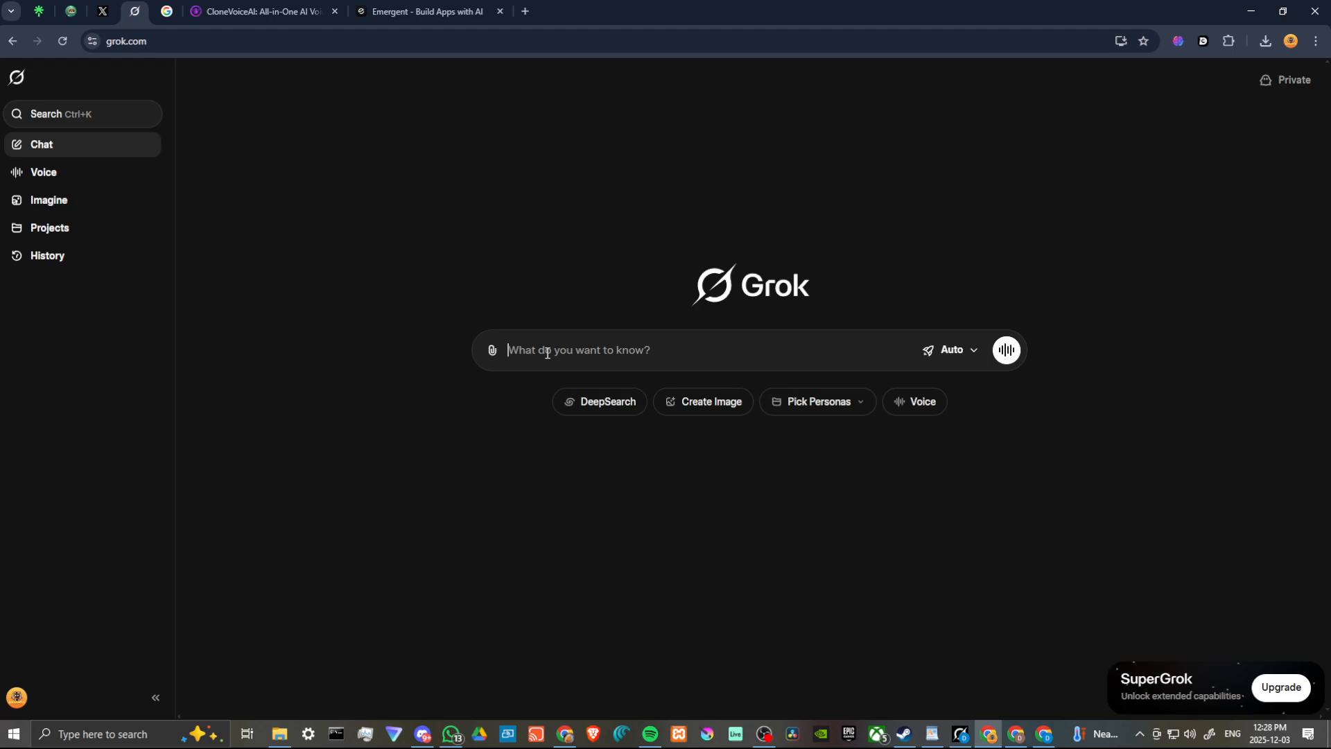
type("improve this")
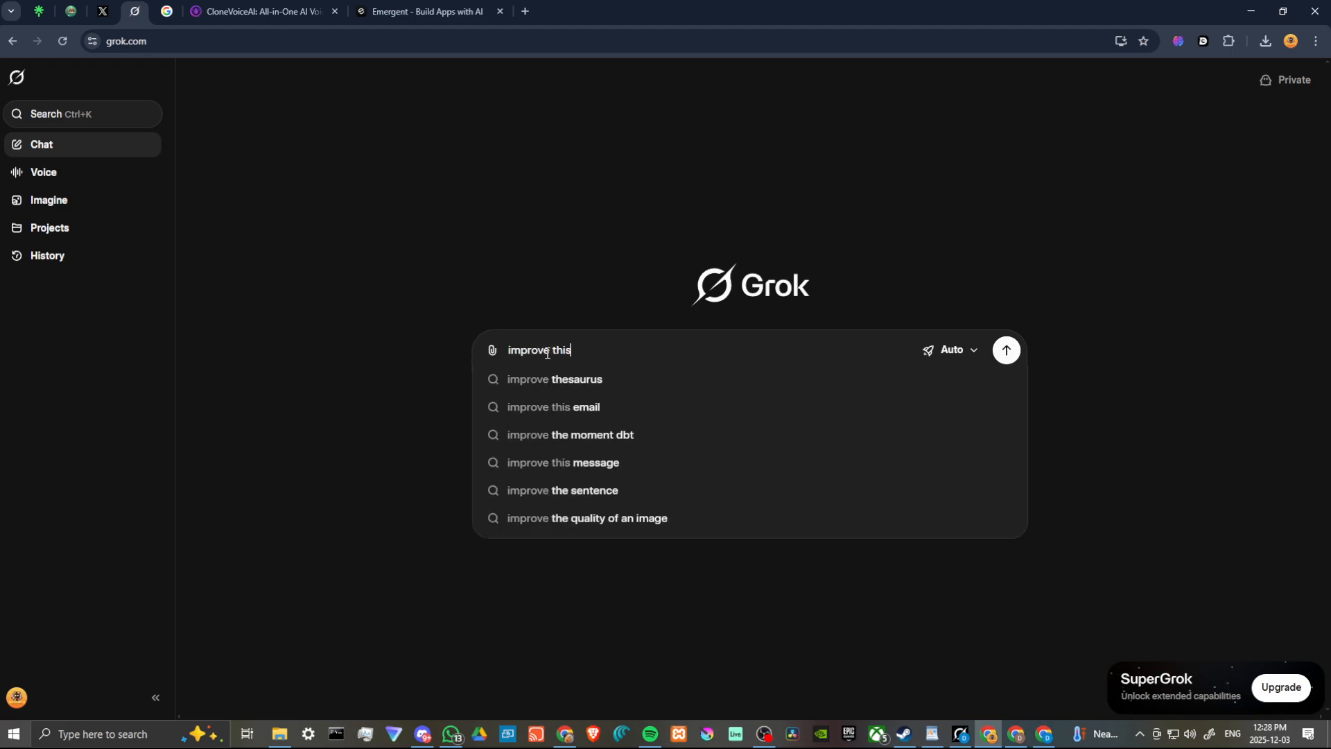
type(" prompt\"")
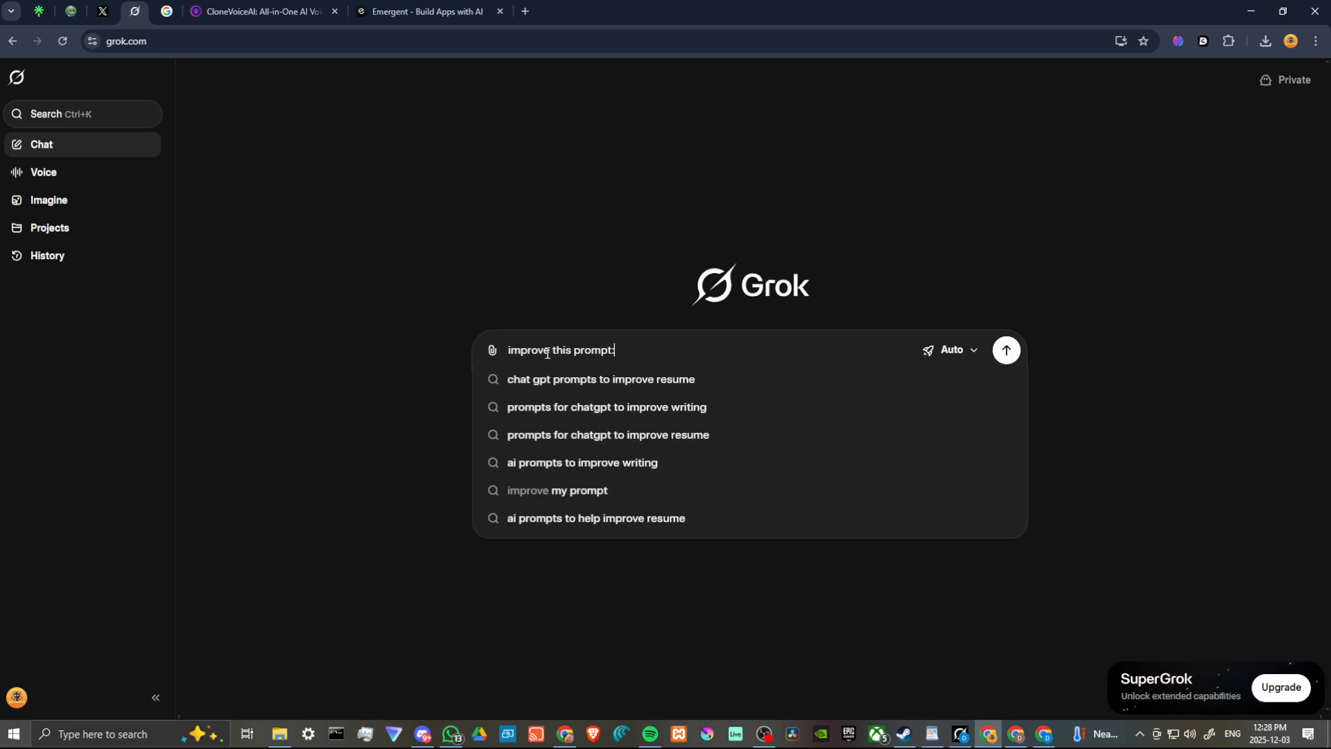
type("A hero in a green cloak battles a shadowy monster in a dense fantasy forest.")
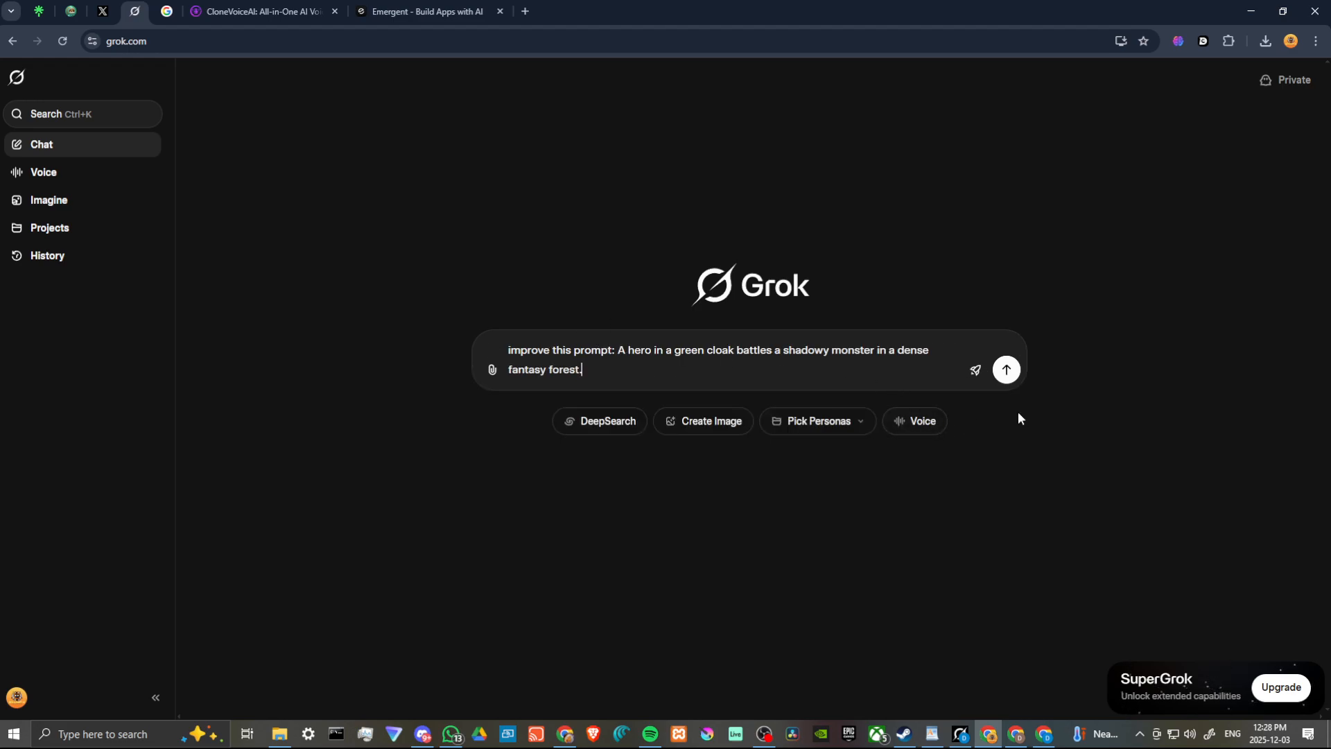
left_click(1006, 371)
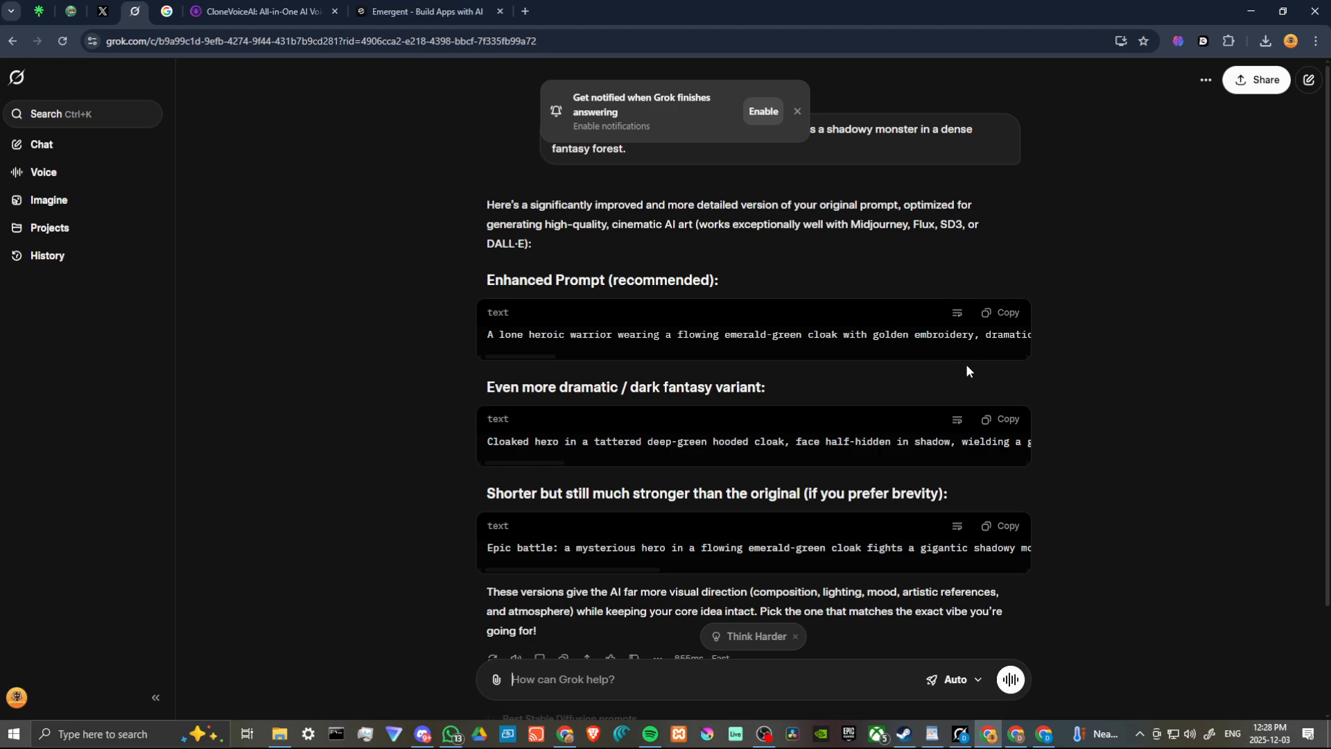
Copy the recommended enhanced prompt from the chat reply, generate images from it in Imagine, and dismiss the notification offer
left_click(1007, 315)
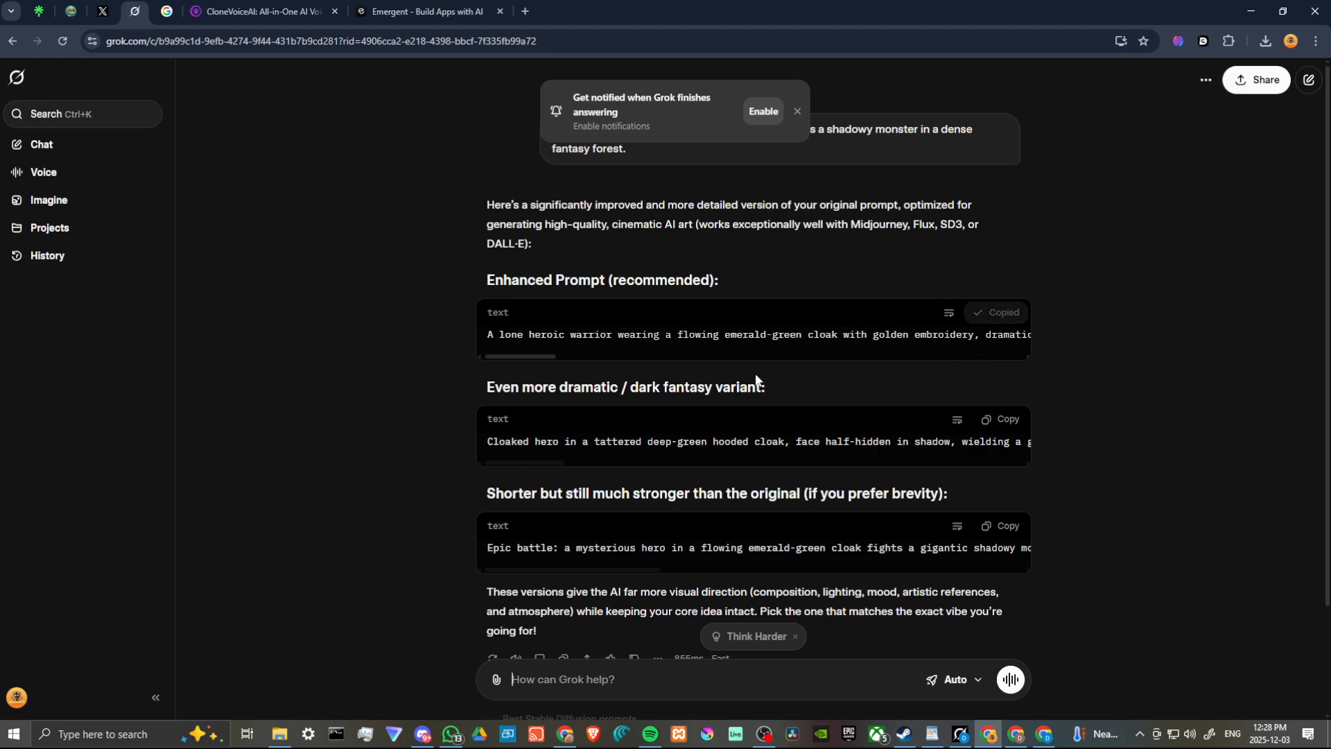
left_click(61, 203)
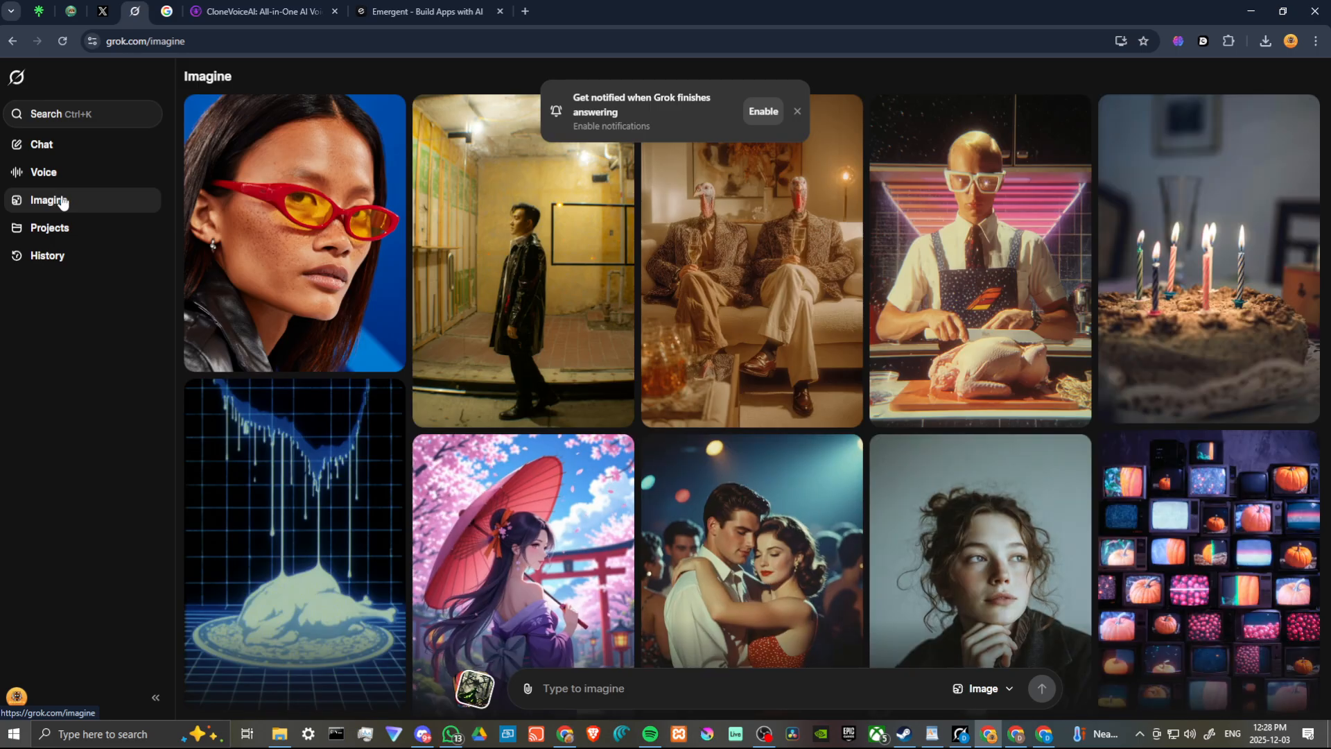
left_click(612, 691)
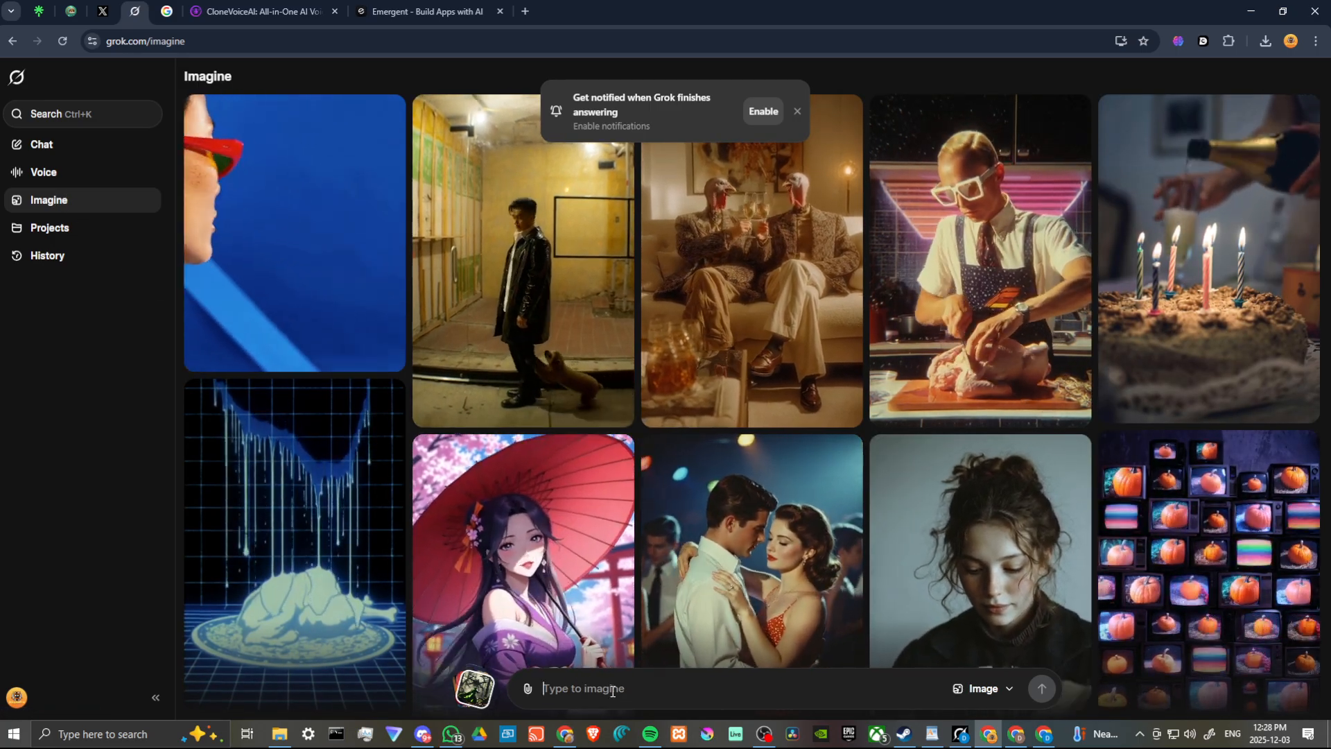
key("ctrl+v")
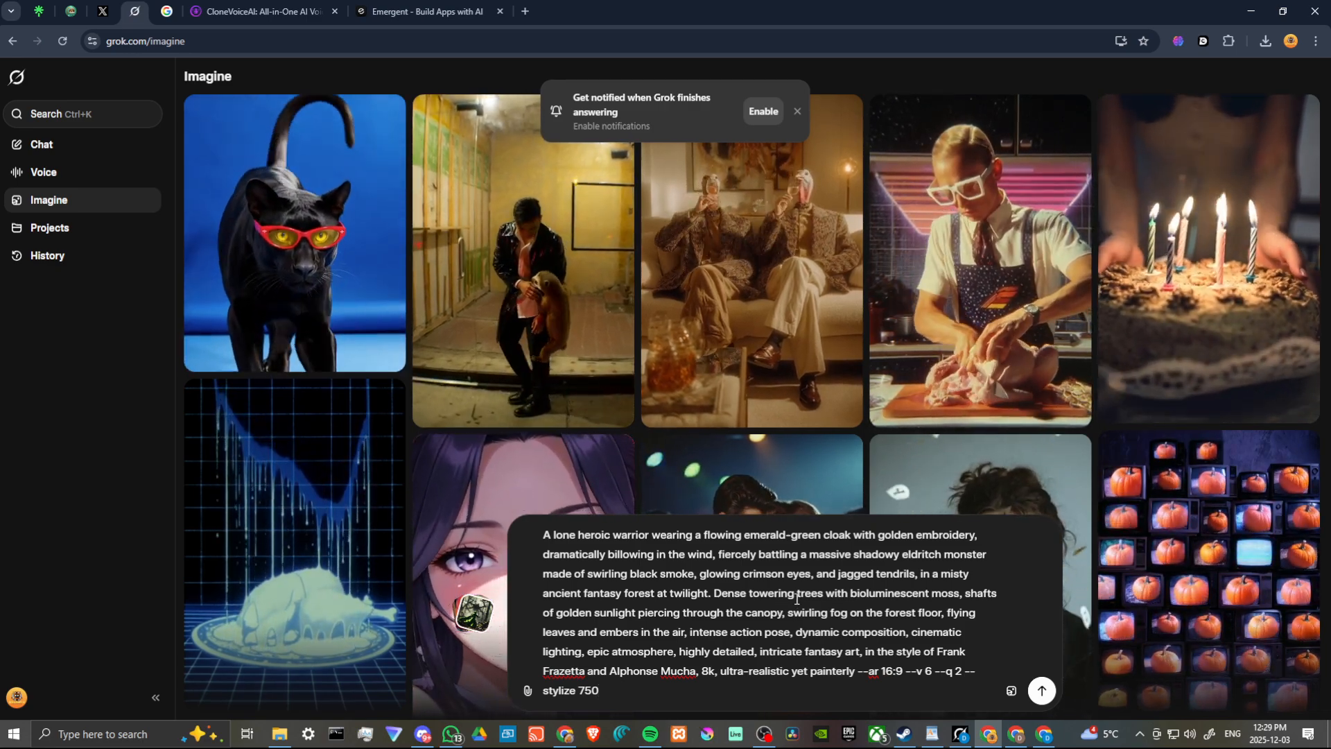
left_click(1041, 691)
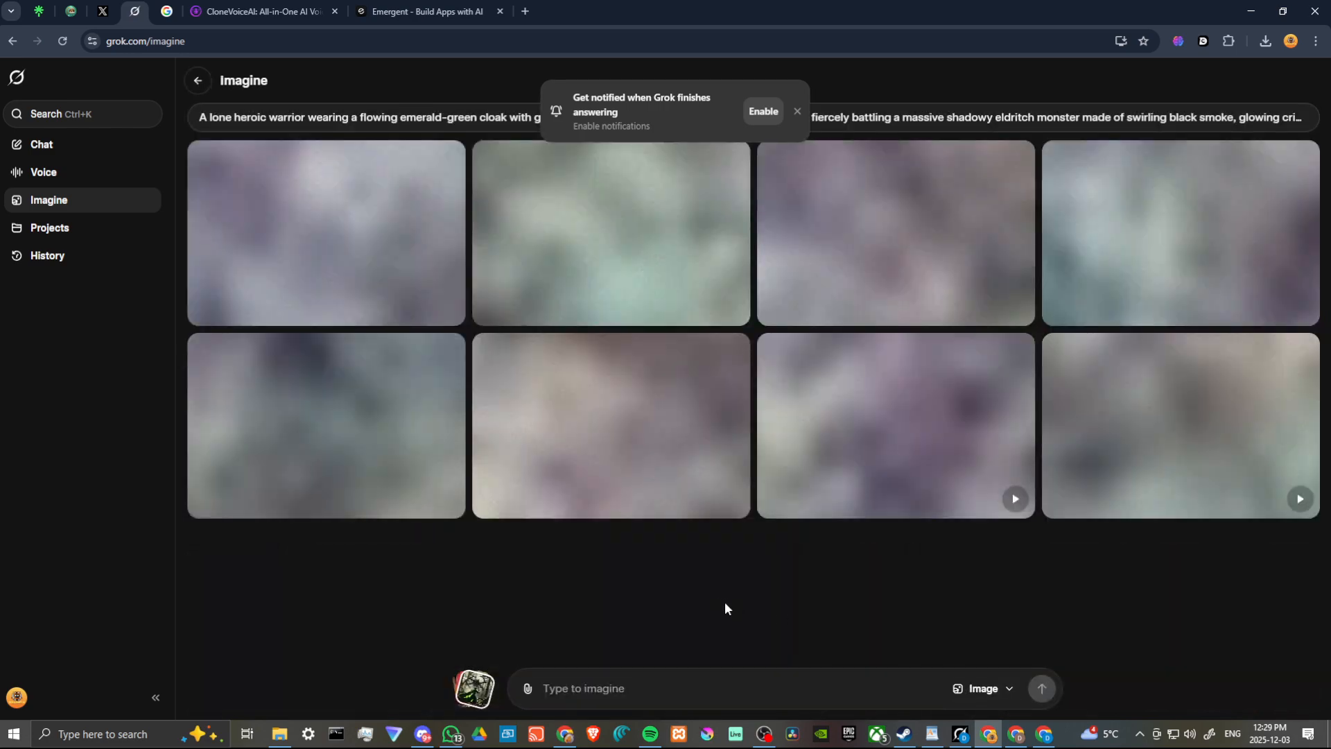
left_click(796, 112)
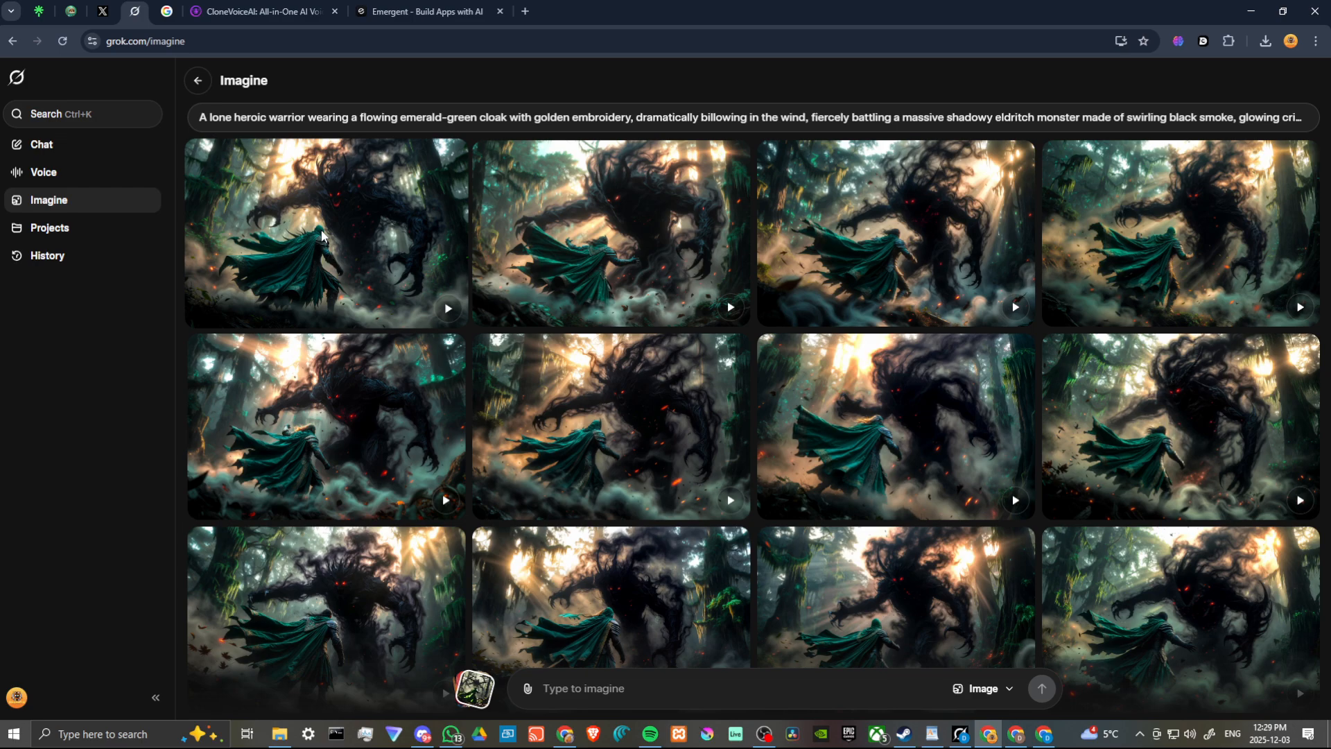
Turn the first generated image into a video with the custom prompt "green hooded hero shoots monster with a golden bow"
left_click(367, 254)
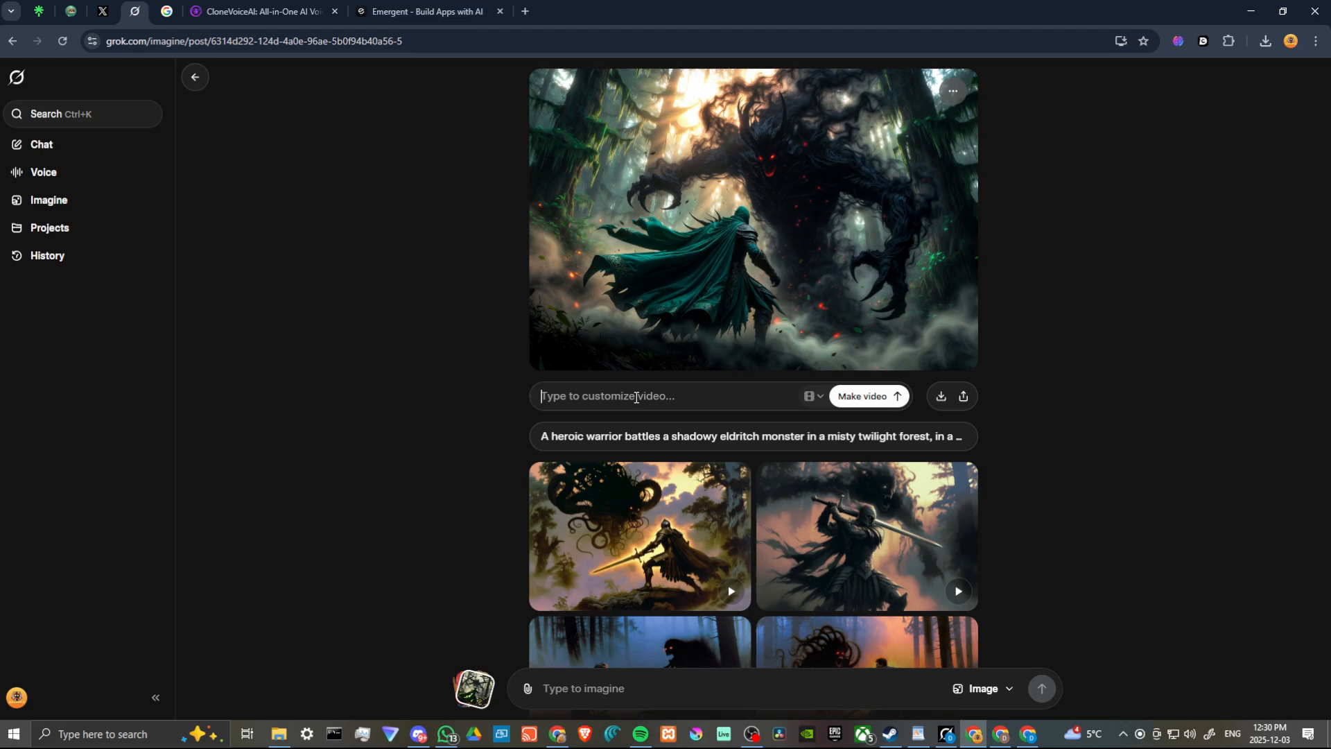
type("green hooded hero shoots monster with a golden bow")
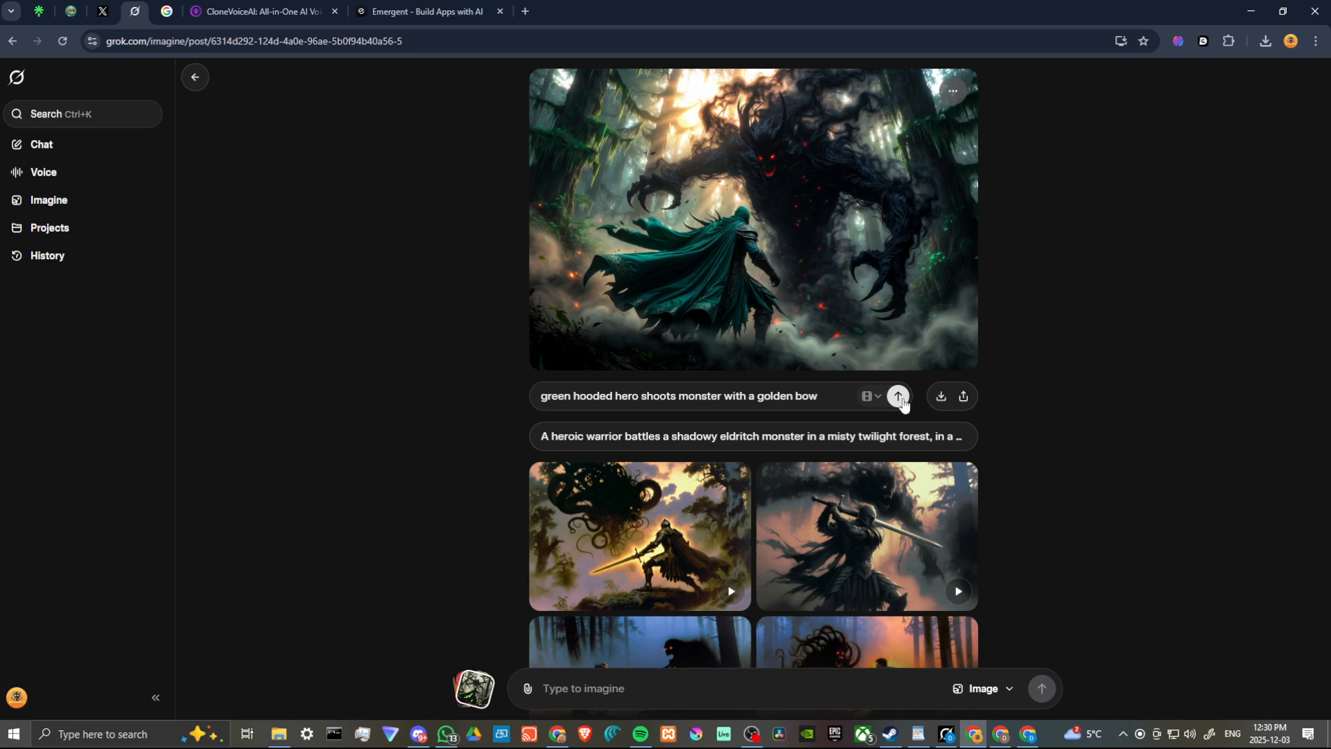
left_click(899, 398)
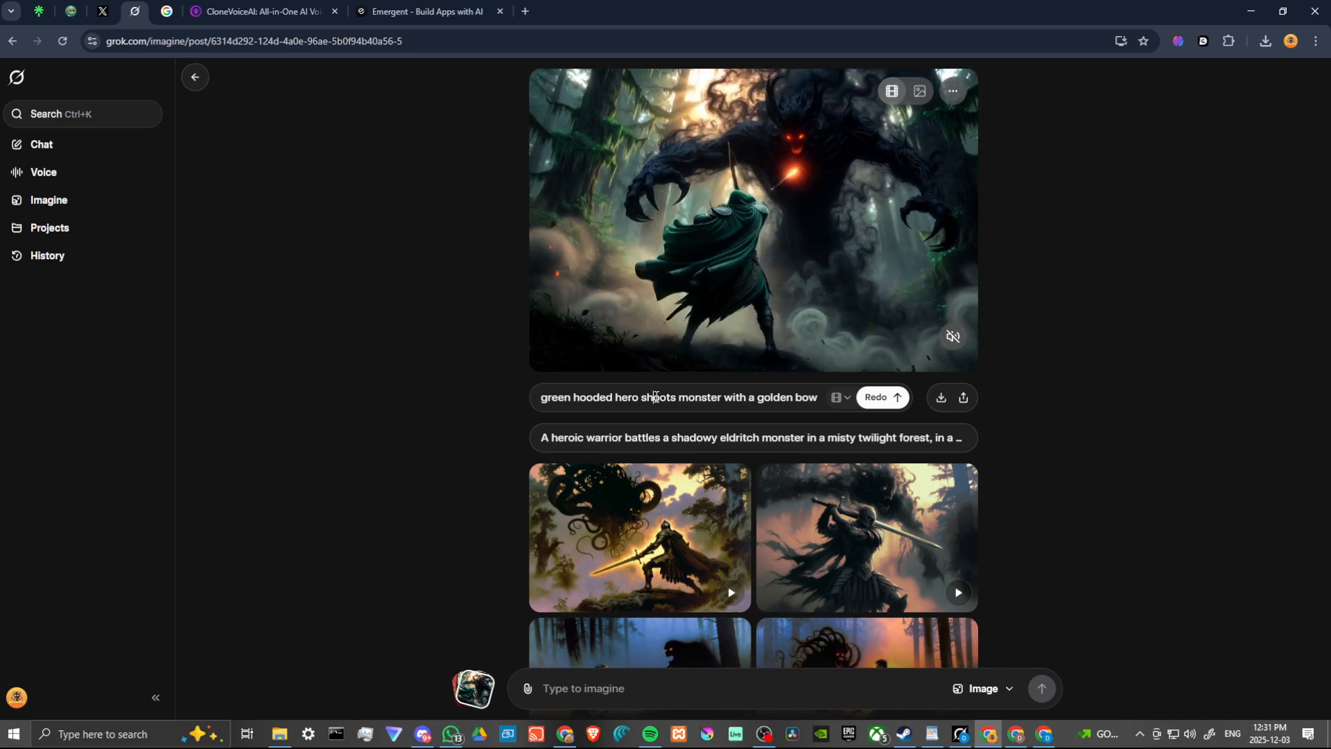
Copy the video prompt and ask in the existing chat to improve "green hooded hero shoots monster with a golden bow"
triple_click(656, 397)
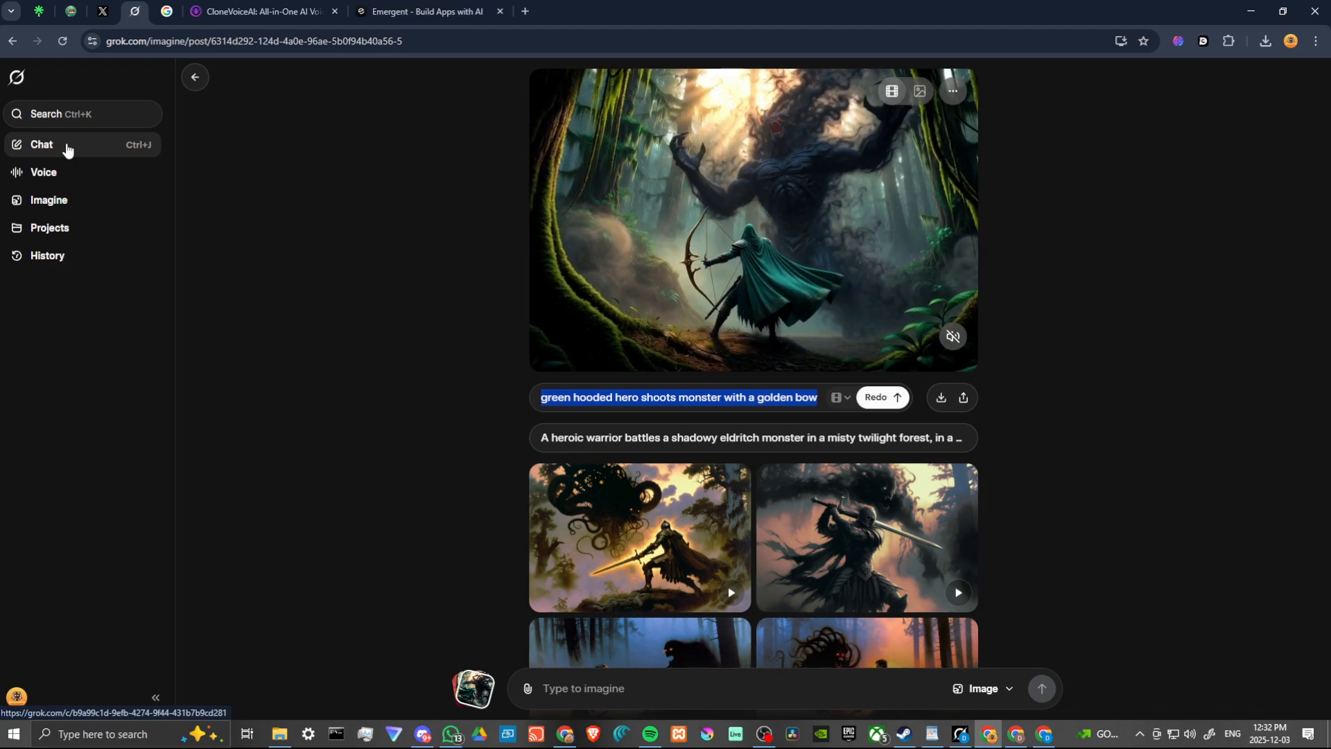
left_click(67, 147)
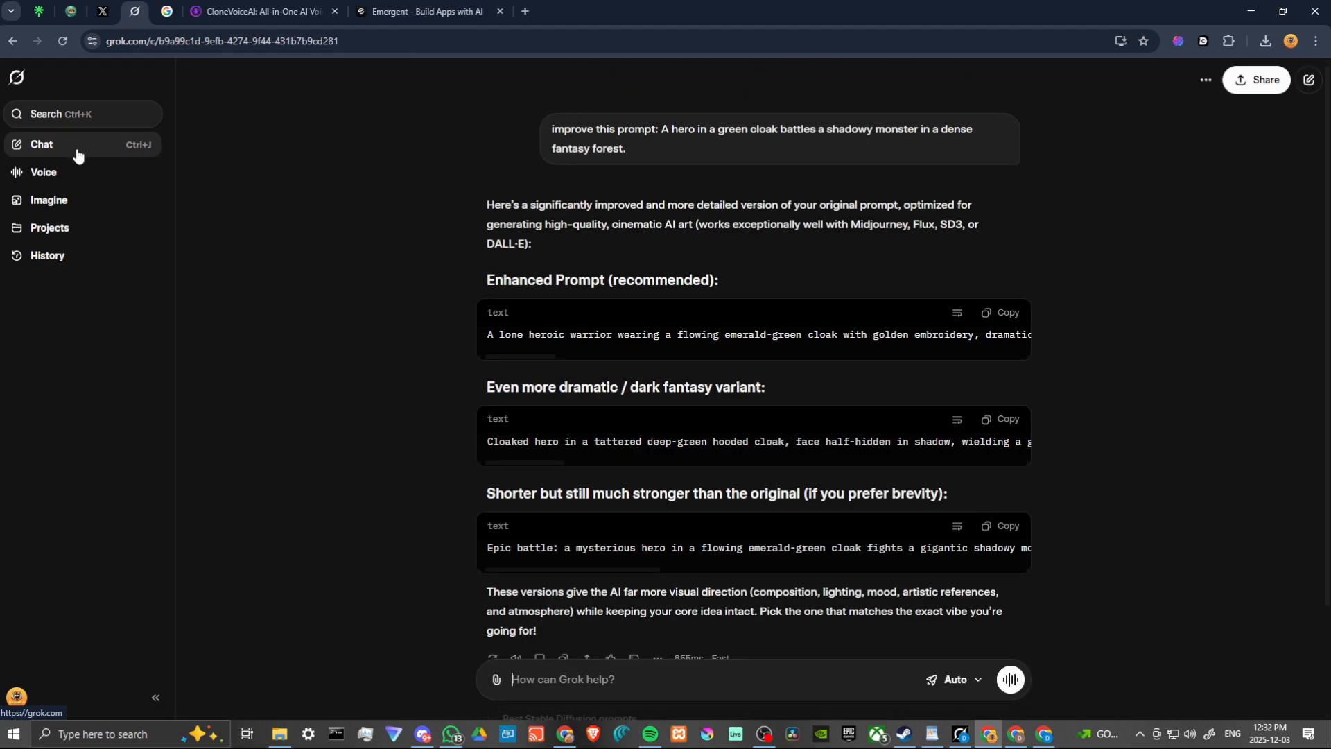
left_click(573, 684)
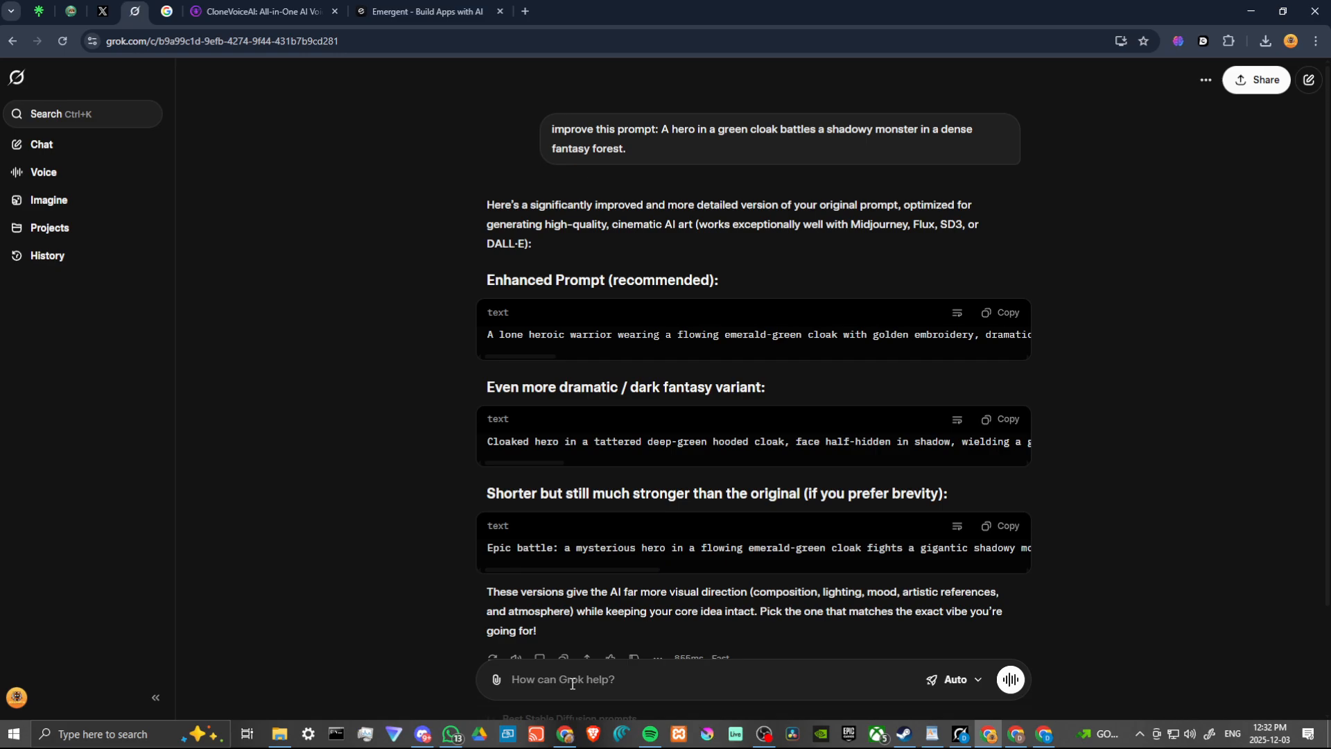
type("improve this prompt:")
key("ctrl+v")
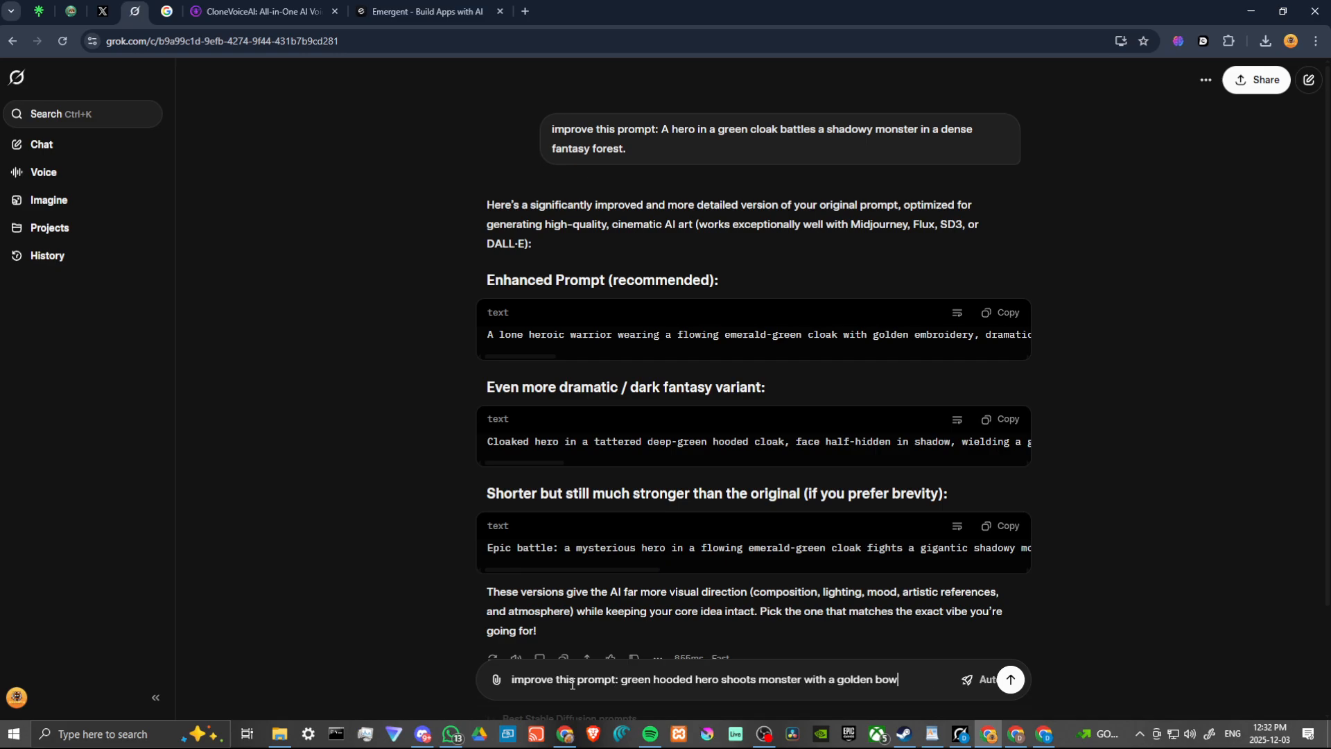
key("Return")
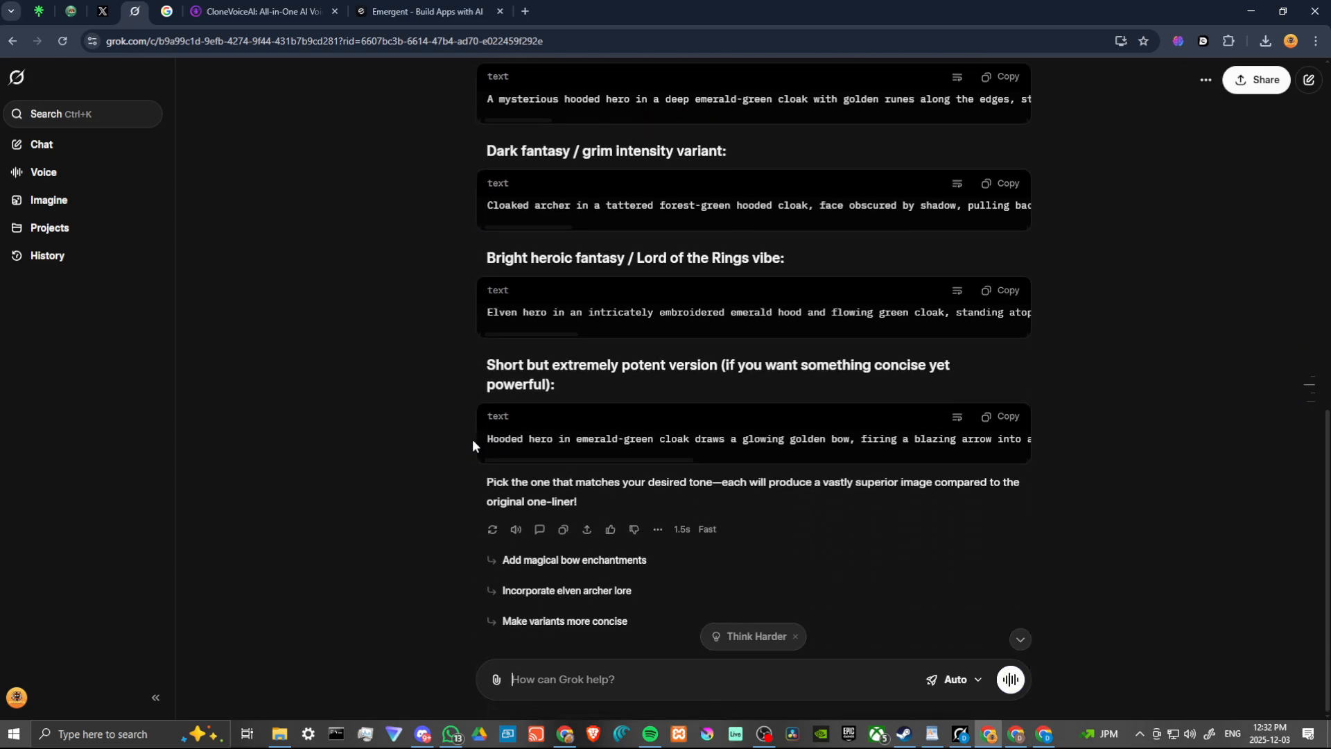
Review the suggested prompts and send a follow-up message explaining that this is for a previously made video
scroll(473, 440, "up", 1)
scroll(472, 439, "down", 1)
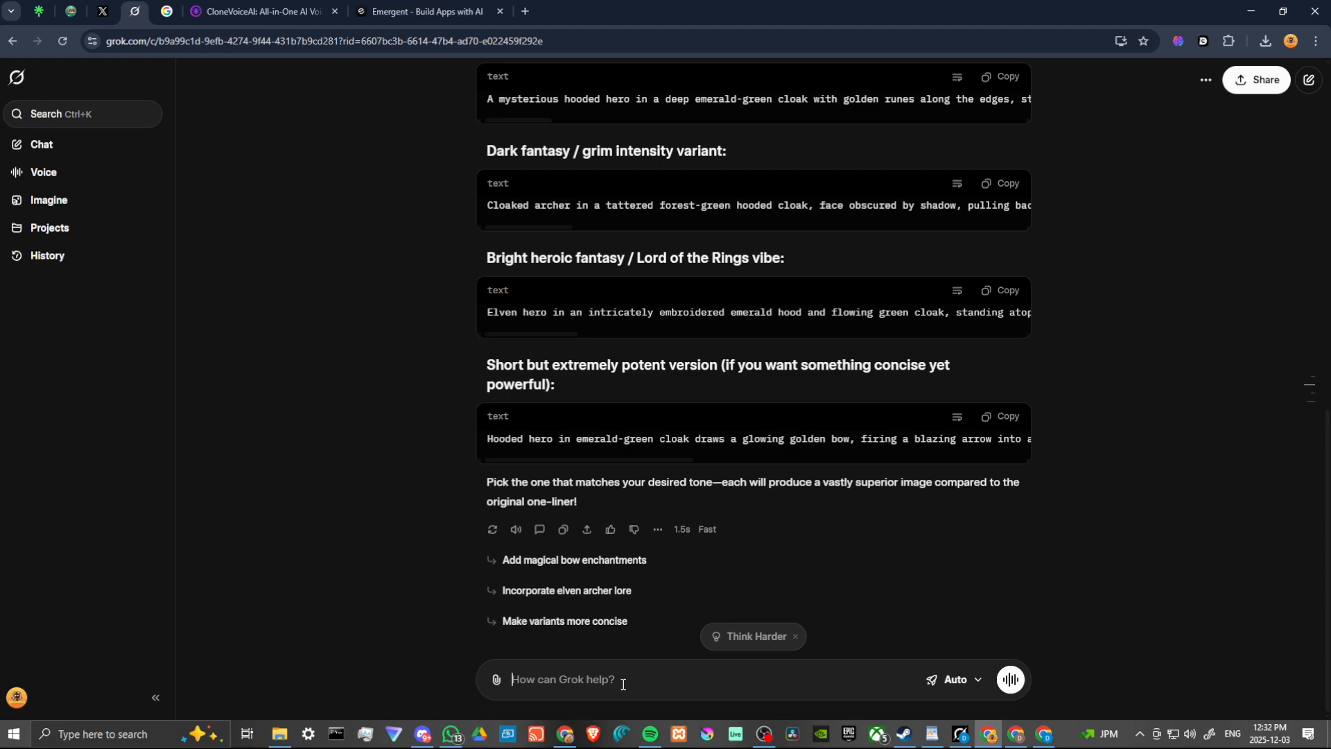
type("this is for a previously ma")
type("de video to improve it")
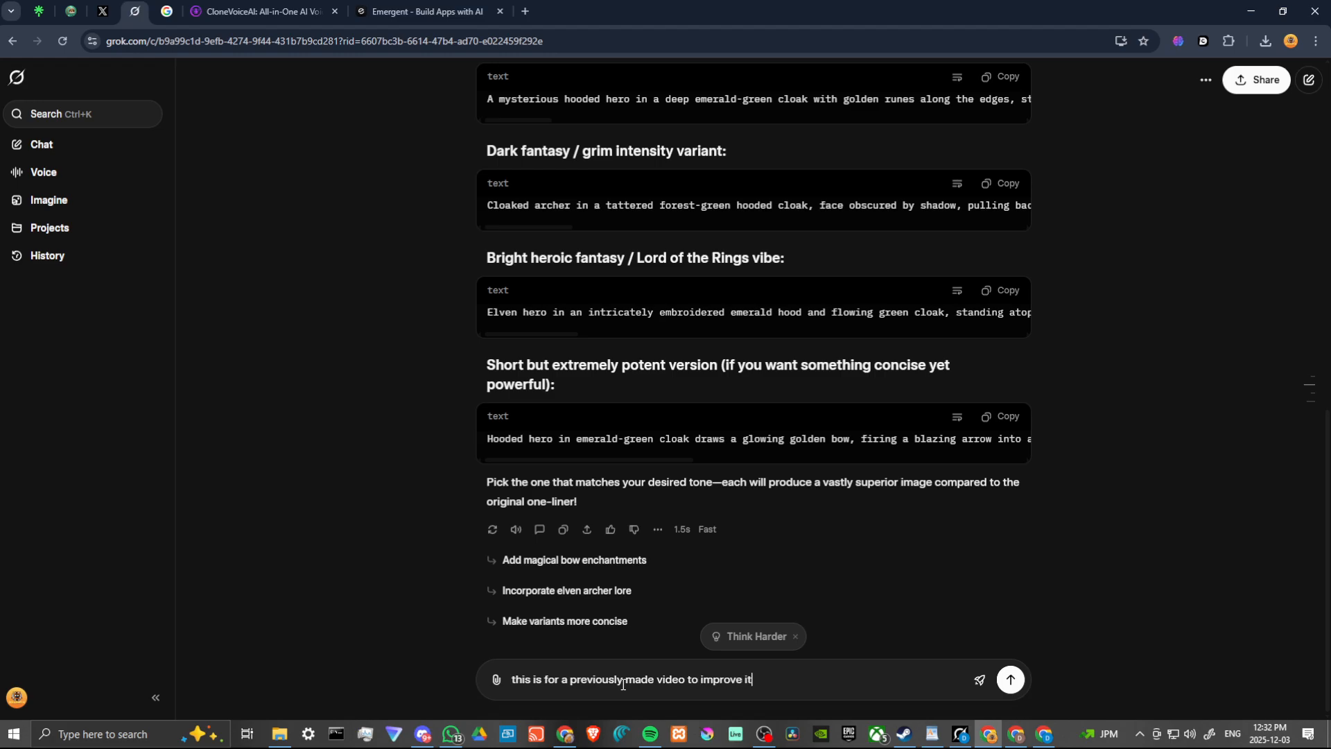
key("Return")
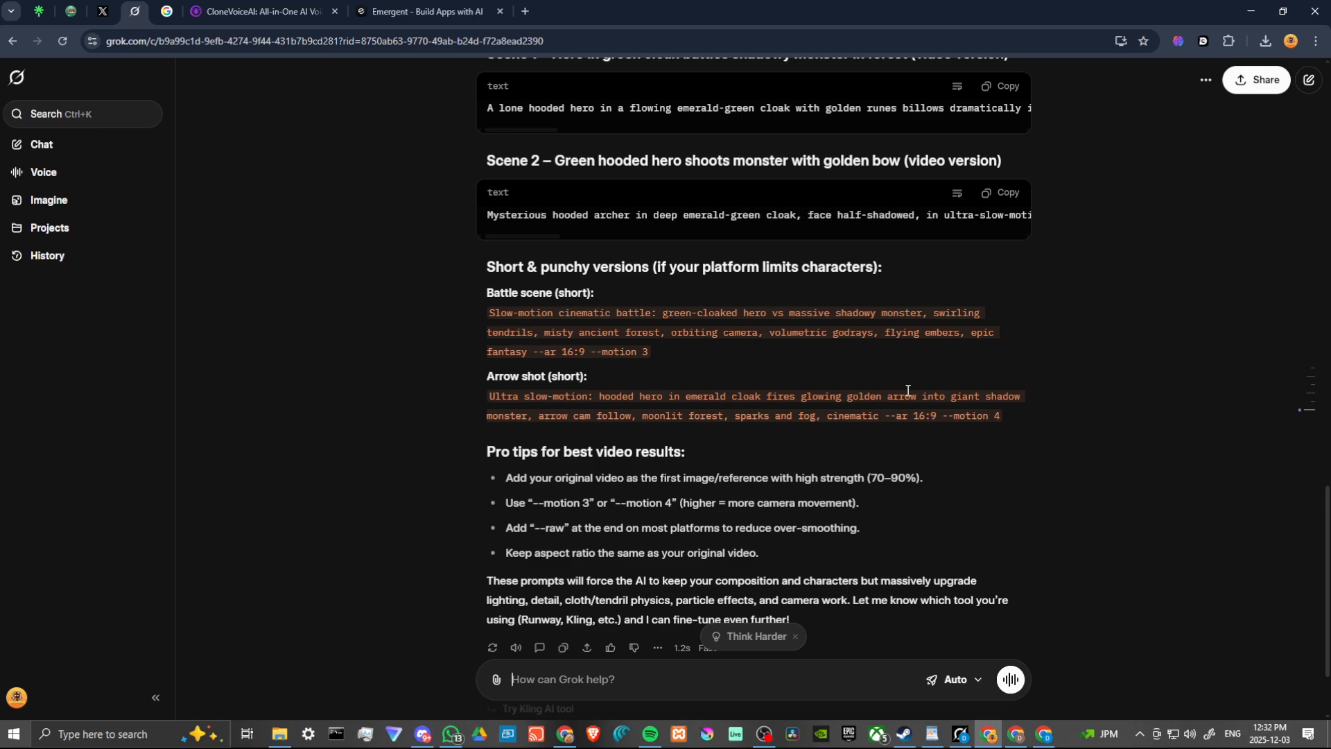
Copy the short "Arrow shot" prompt from the chat reply and open the green-cloaked archer video from the Imagine favorites
scroll(905, 389, "up", 1)
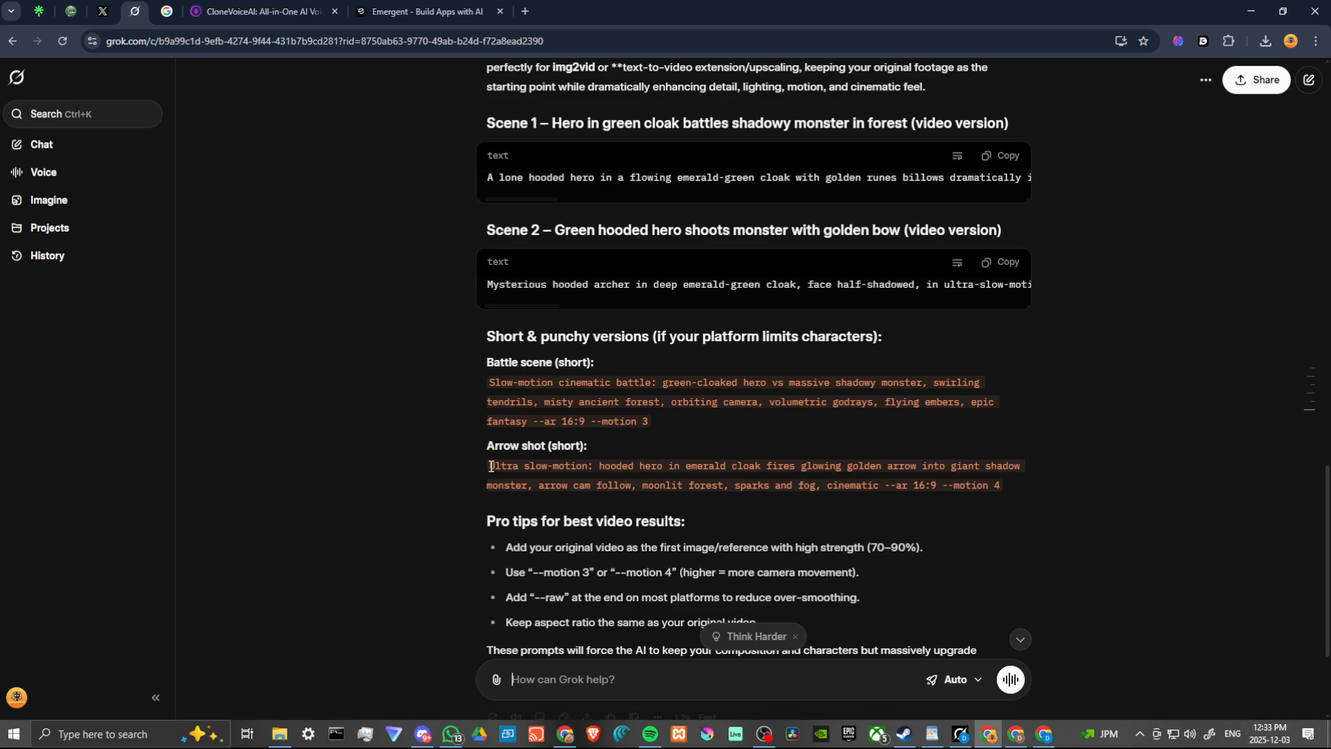
left_click_drag(491, 466, 1009, 500)
key("ctrl+c")
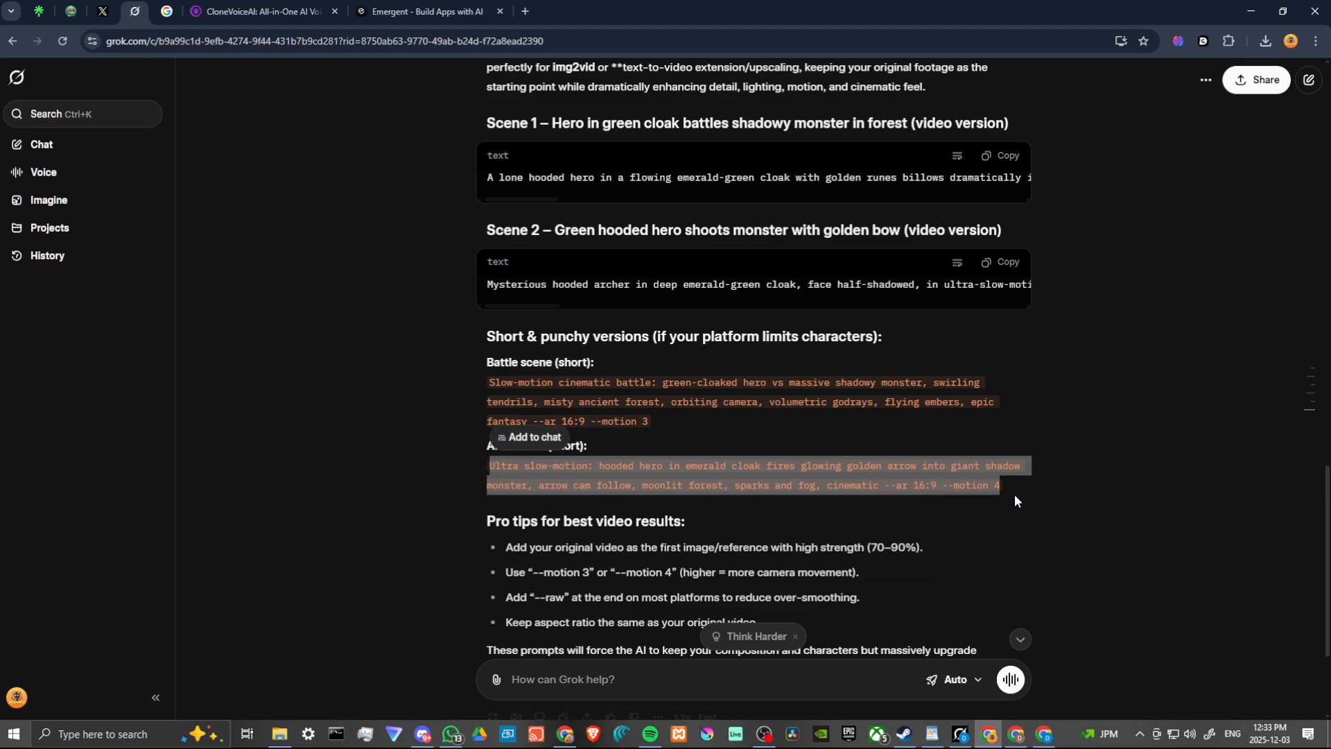
left_click(62, 200)
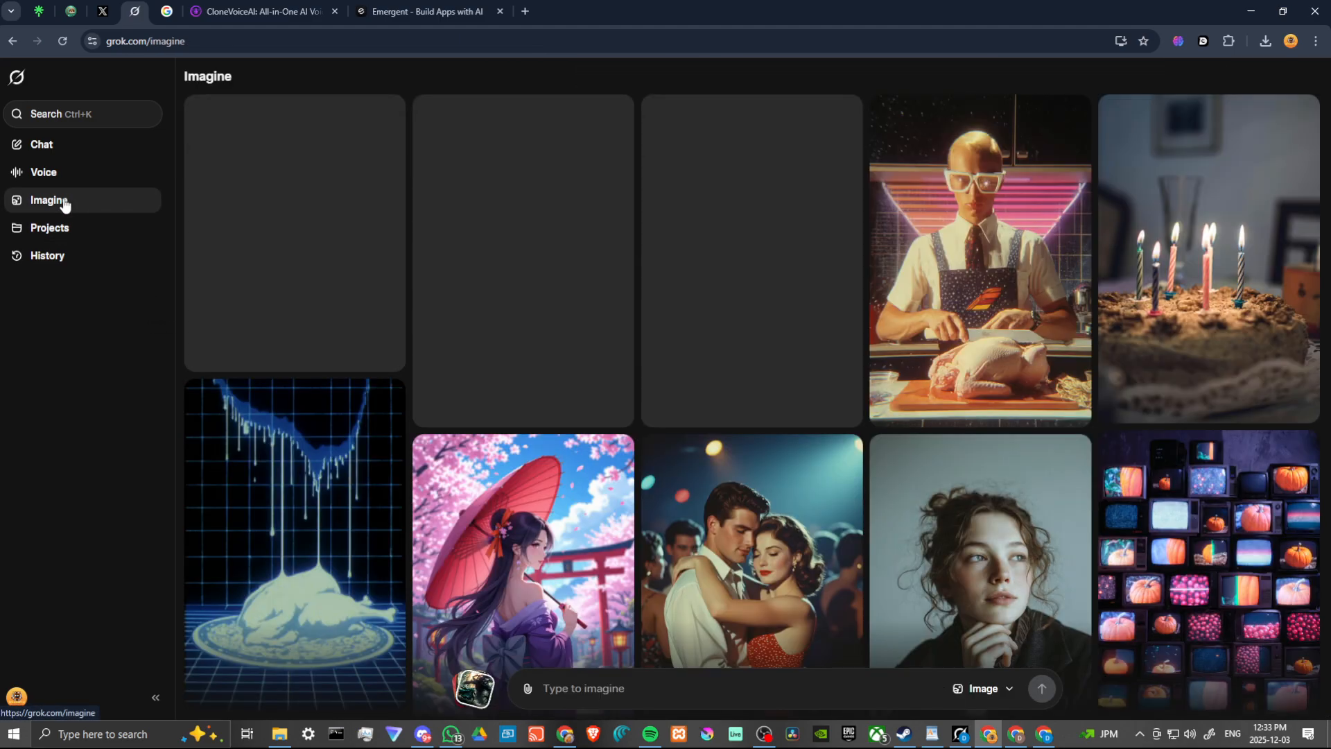
left_click(471, 690)
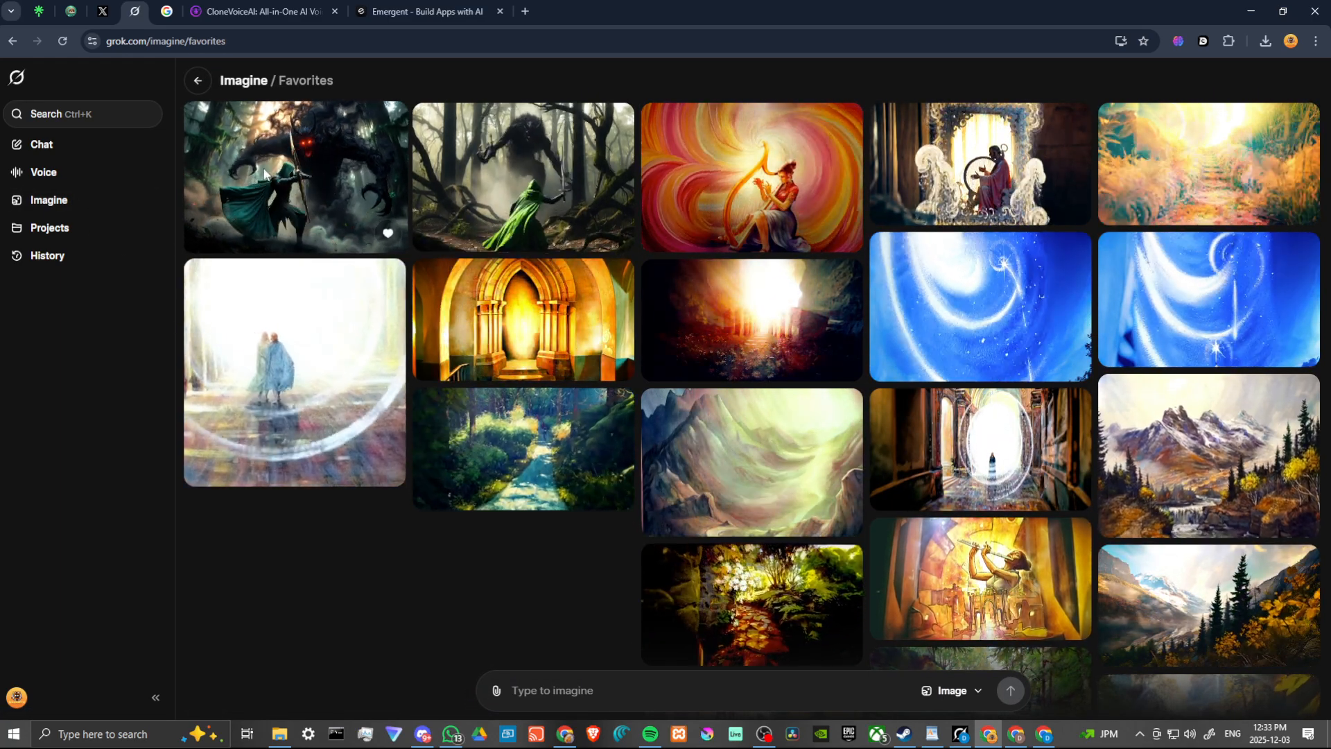
left_click(282, 177)
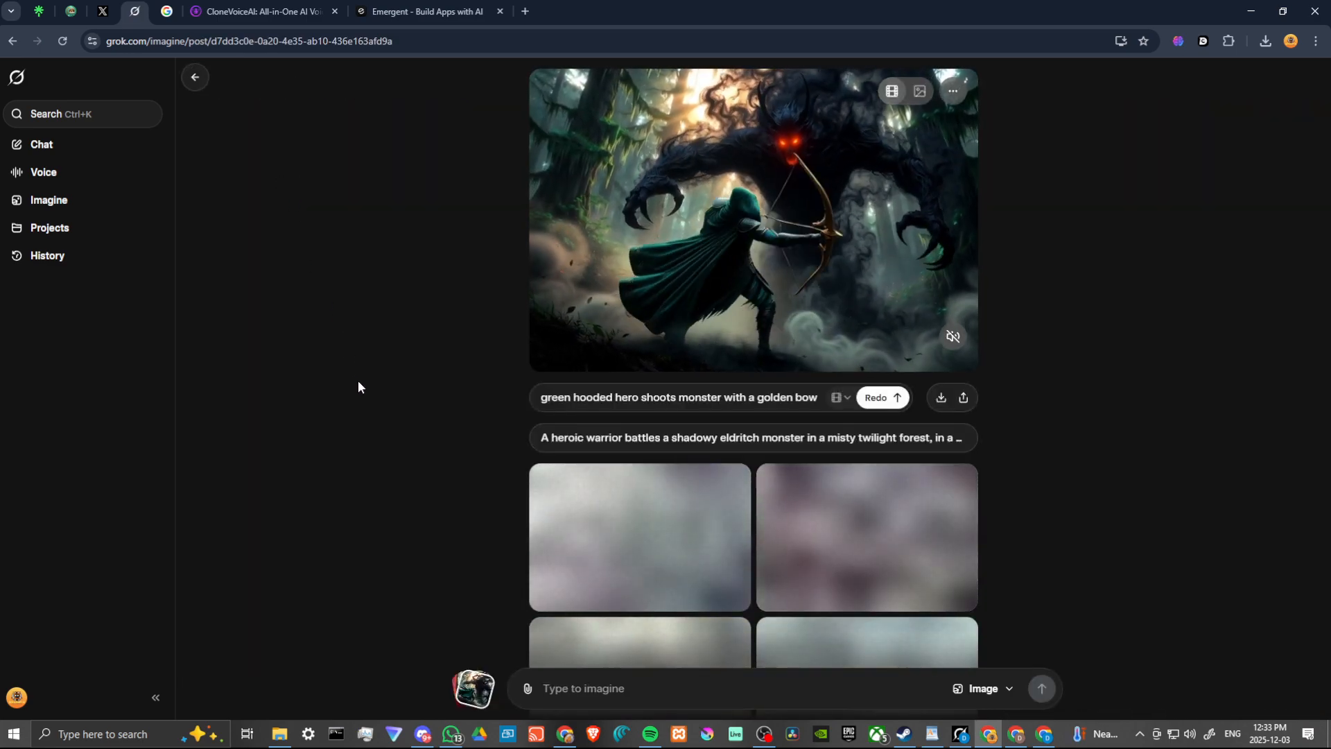
Replace the video's prompt with the copied "Ultra slow-motion: hooded hero in emerald cloak fires glowing golden arrow" text and regenerate the video
left_click(714, 397)
key("ctrl+a")
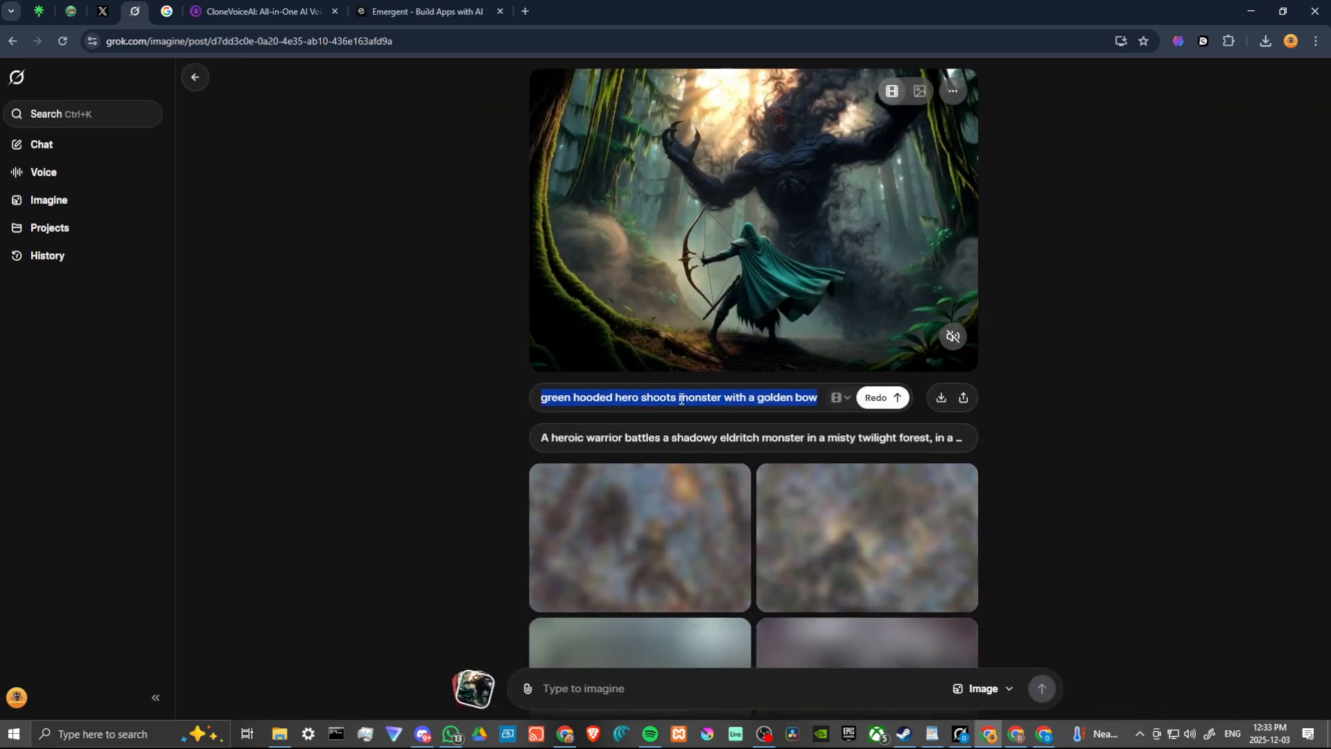
key("ctrl+v")
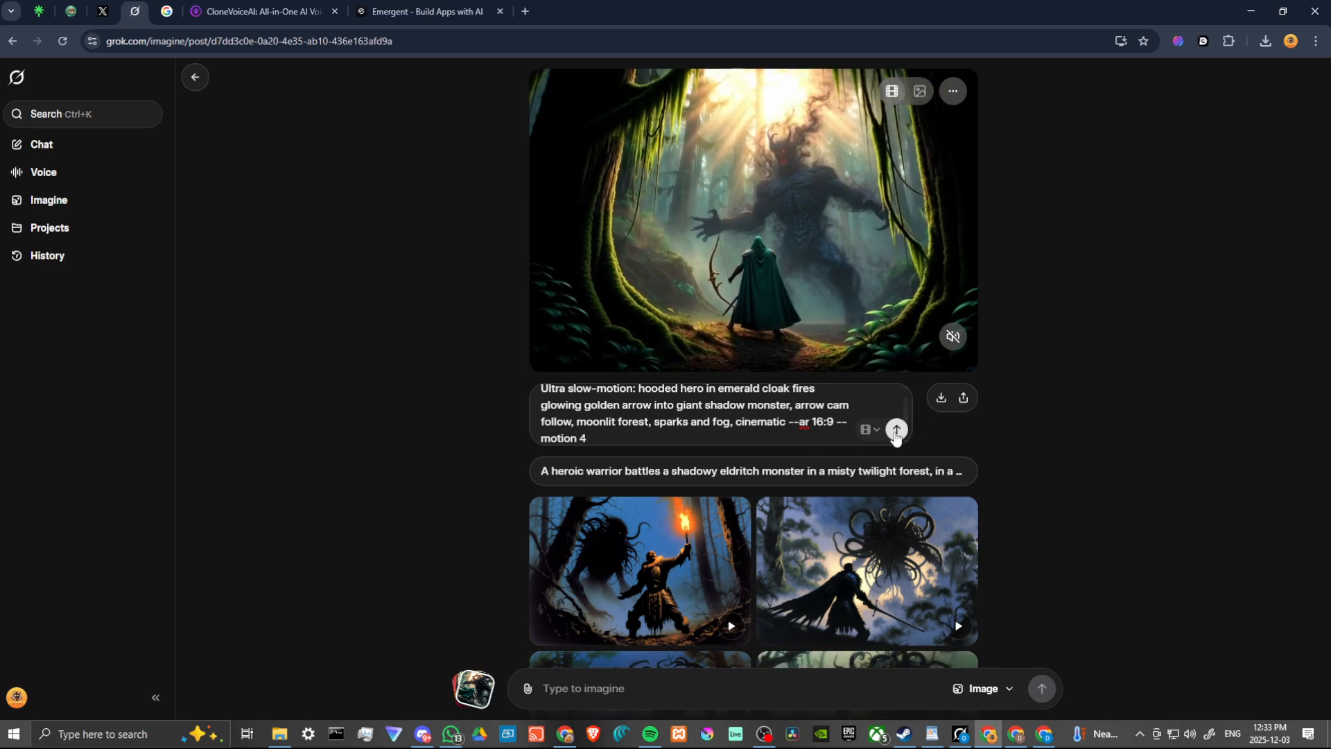
left_click(896, 430)
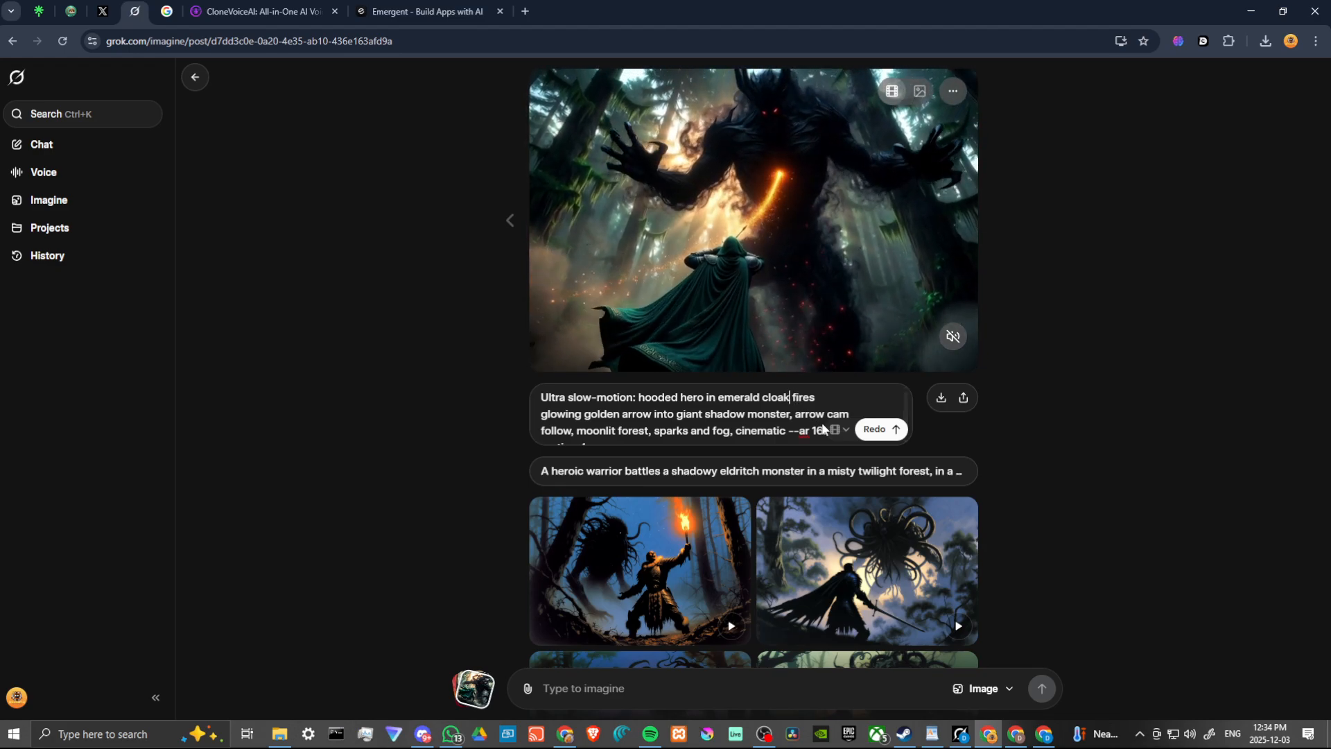
Insert "pulls out bow and" before "fires glowing golden arrow" in the video prompt
left_click(794, 397)
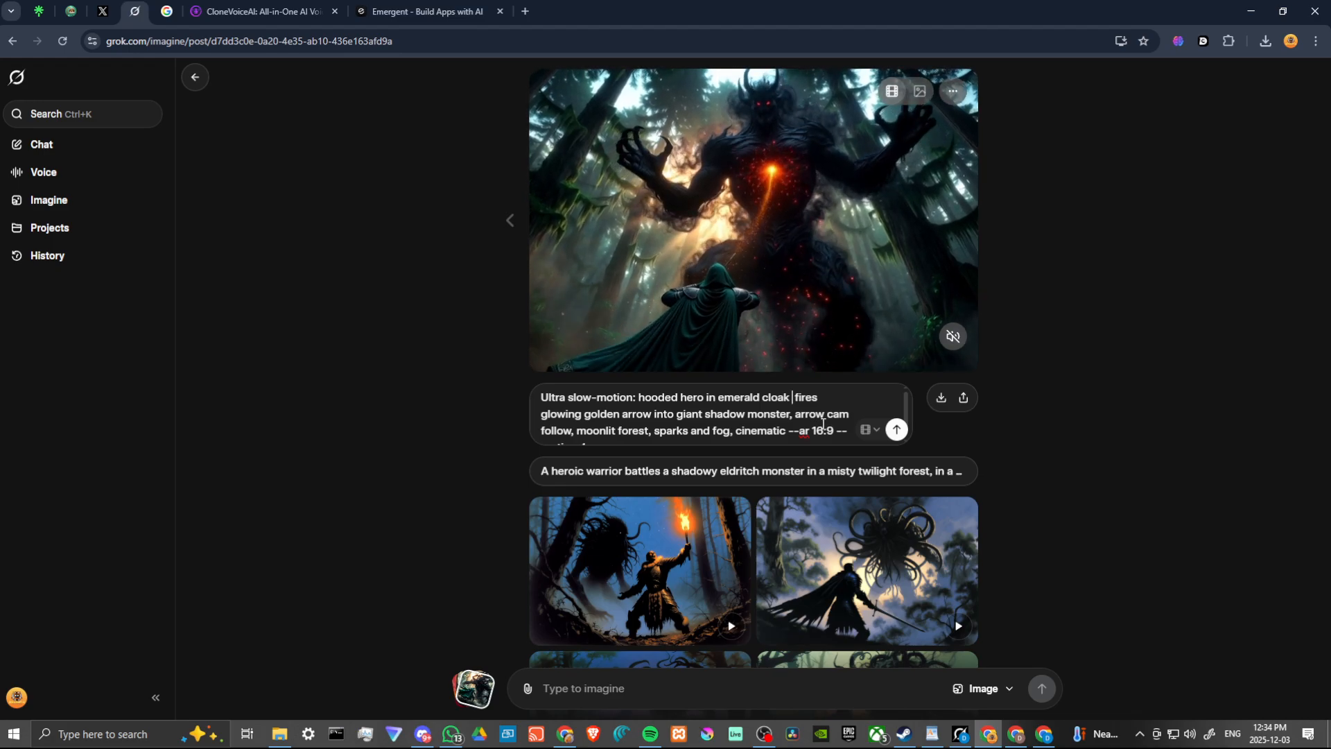
type("pulls o")
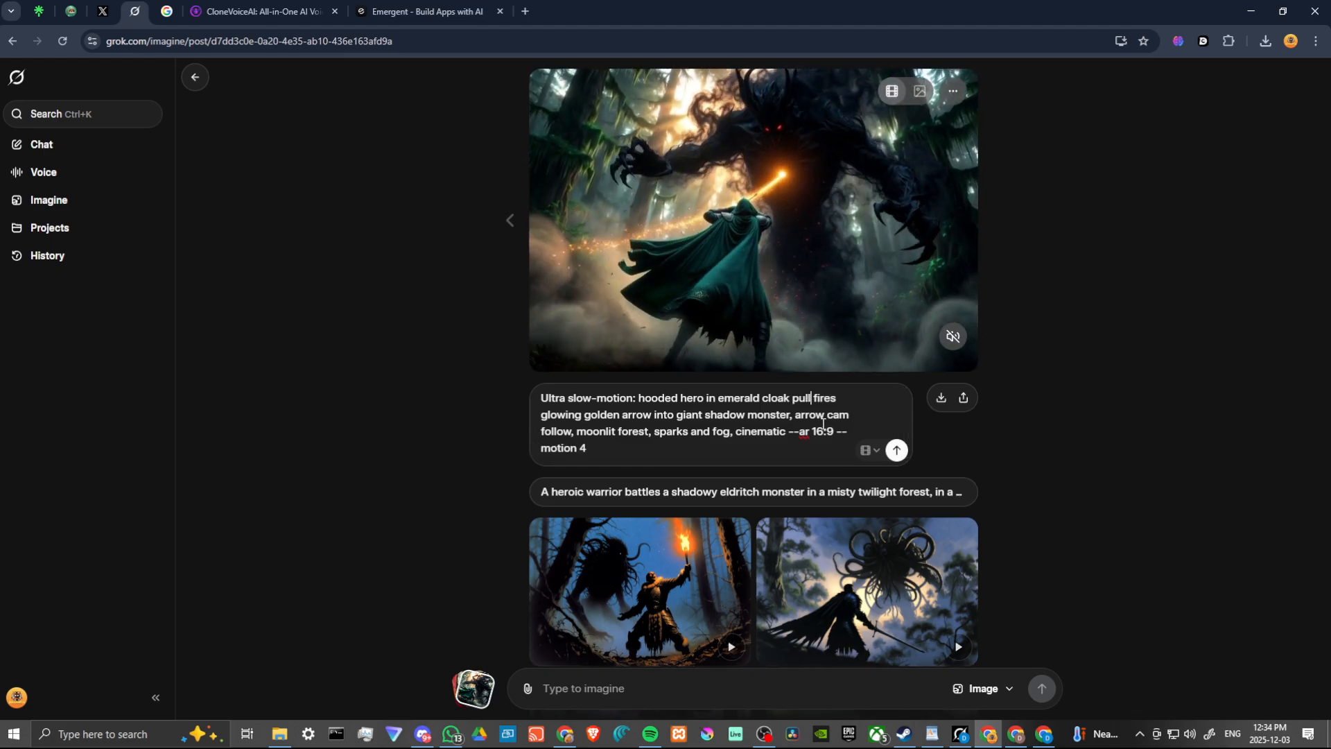
type("ut bow an")
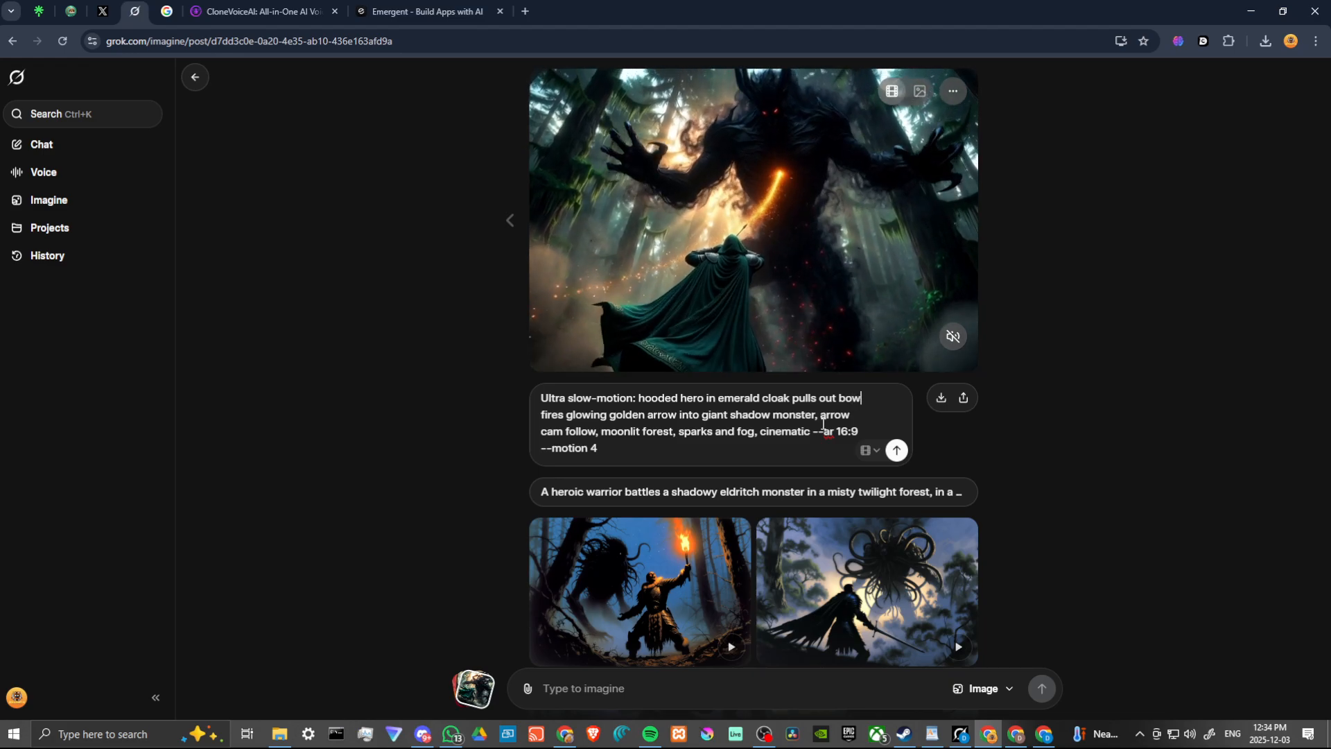
type("d")
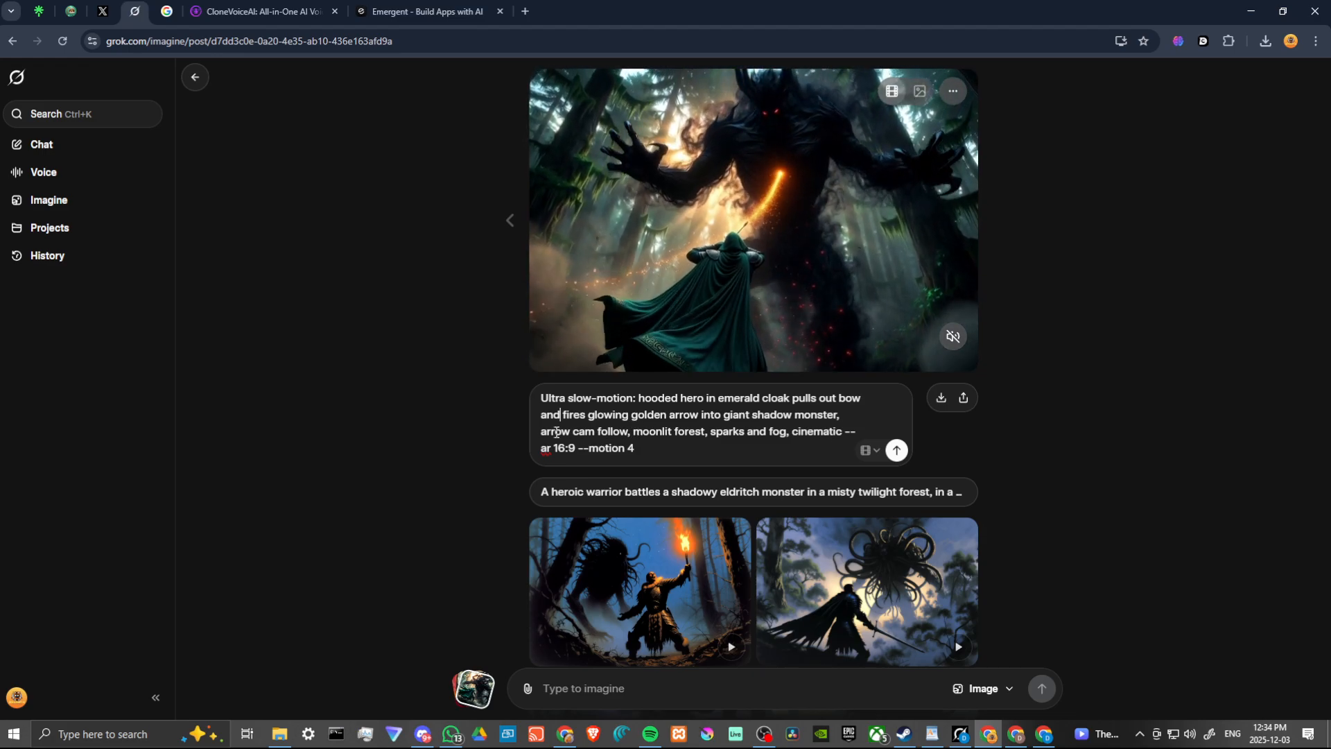
Remove "arrow cam follow," from the video prompt and regenerate the video
left_click_drag(619, 436, 629, 433)
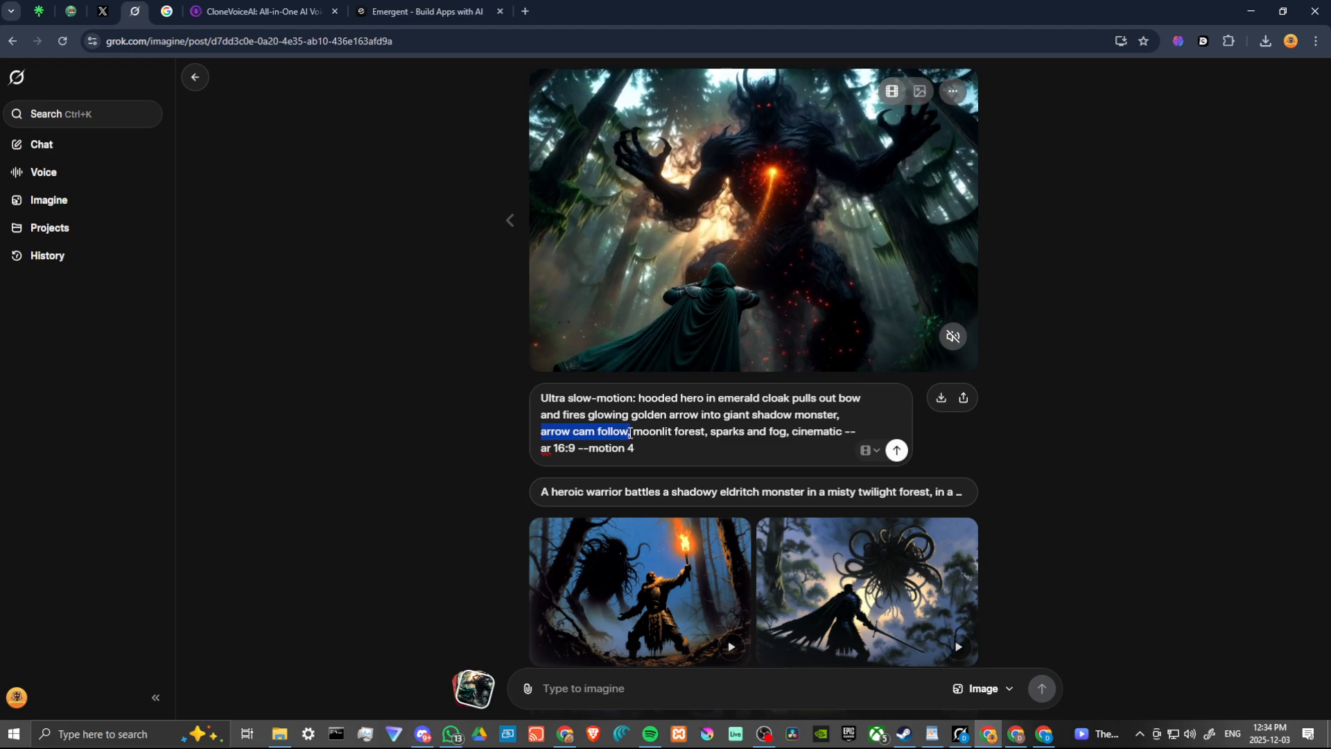
key("BackSpace")
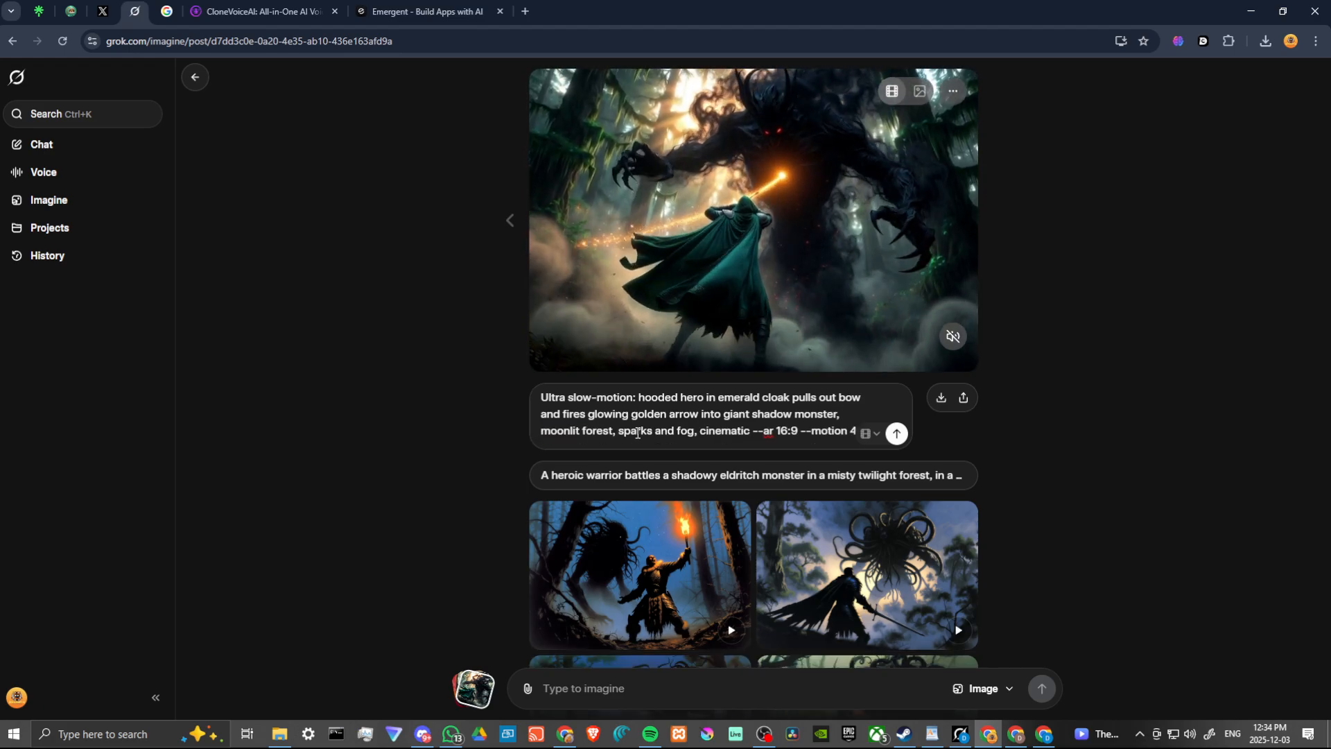
key("BackSpace")
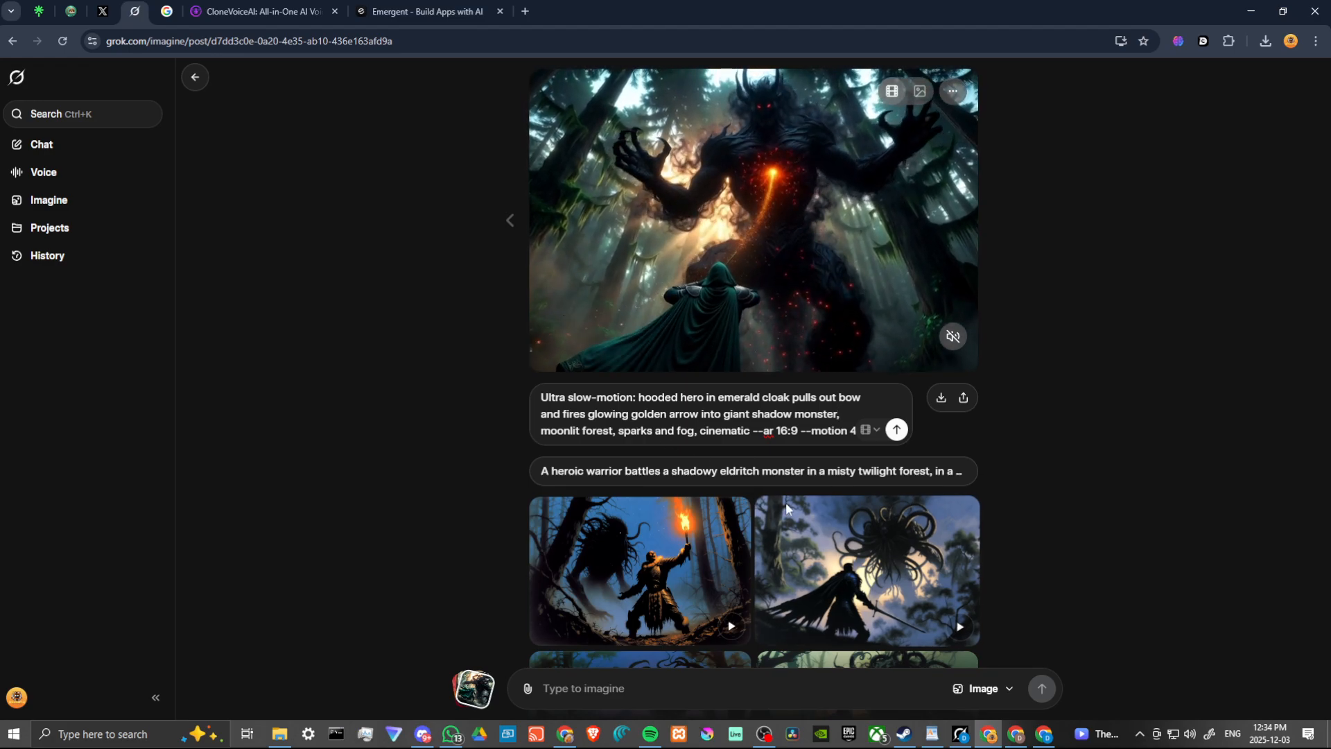
left_click(897, 430)
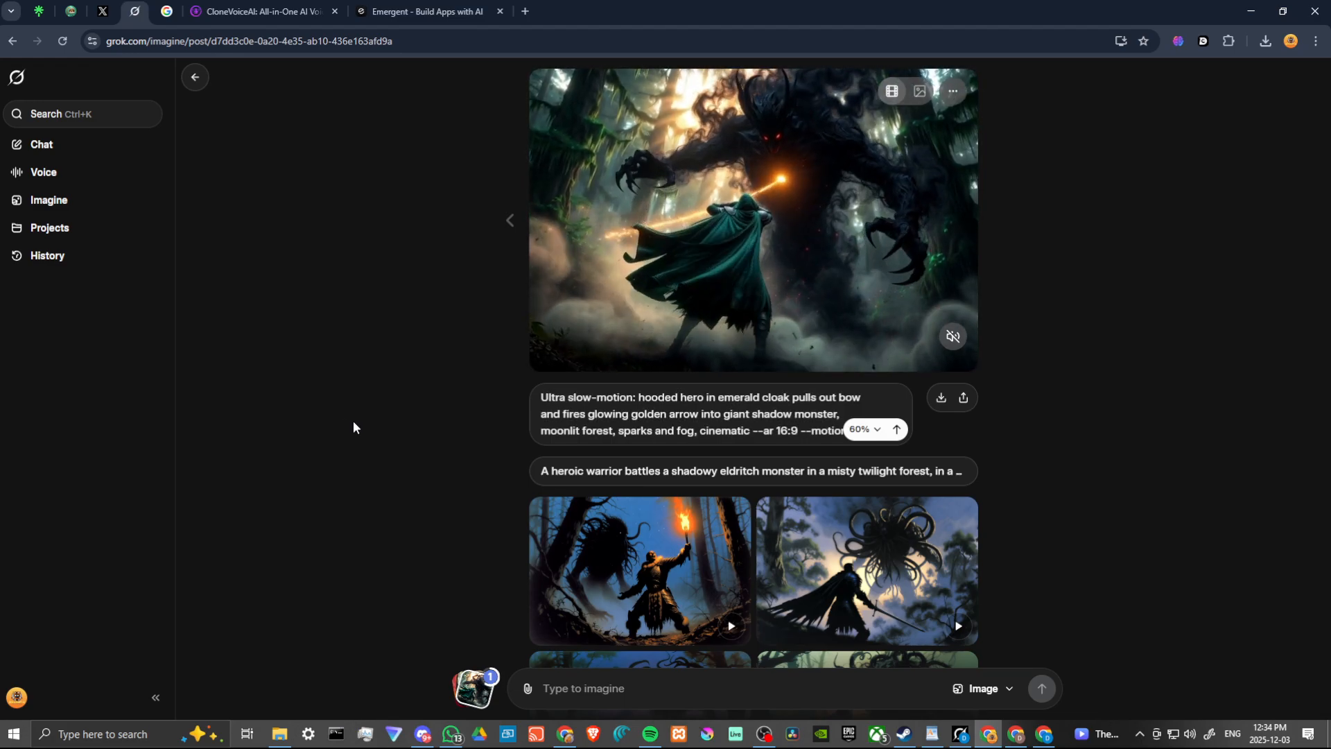
Browse the other generated warrior-and-monster images below the video and review the regenerated archer video
scroll(496, 448, "down", 5)
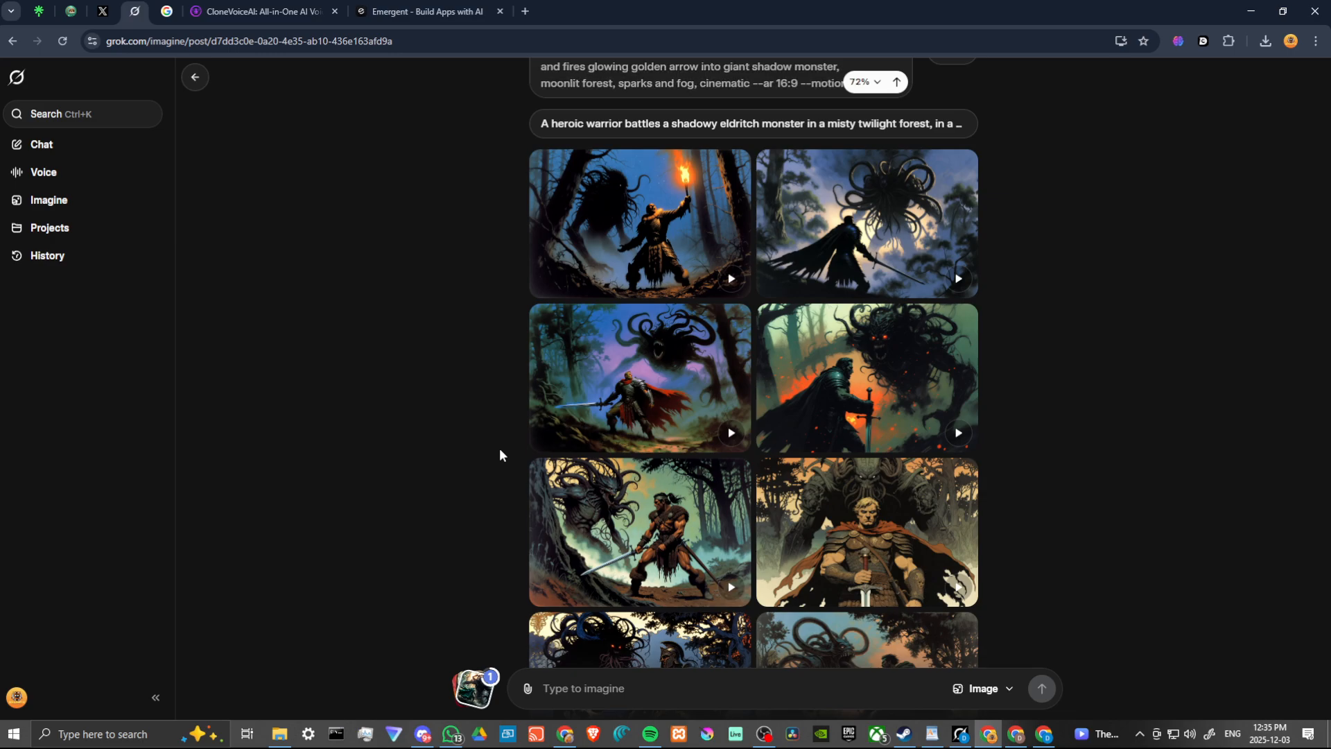
scroll(500, 450, "down", 2)
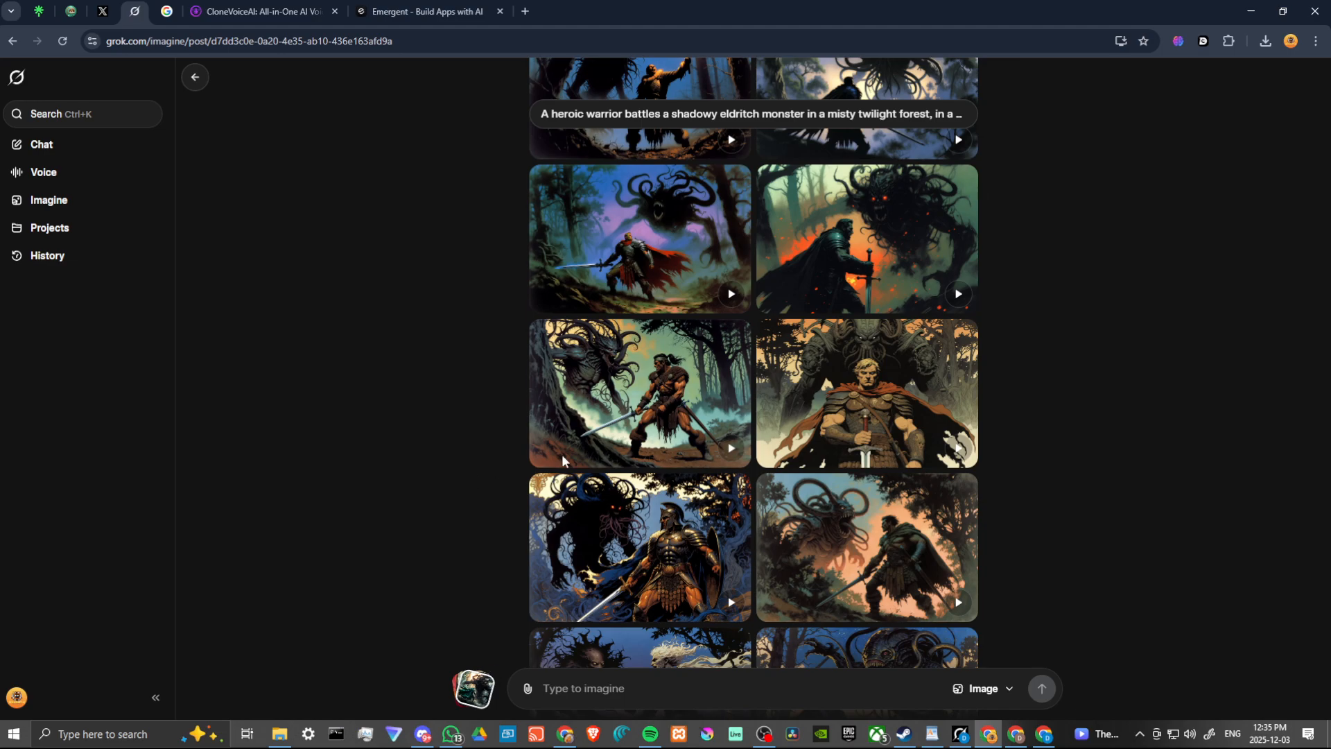
scroll(841, 484, "down", 2)
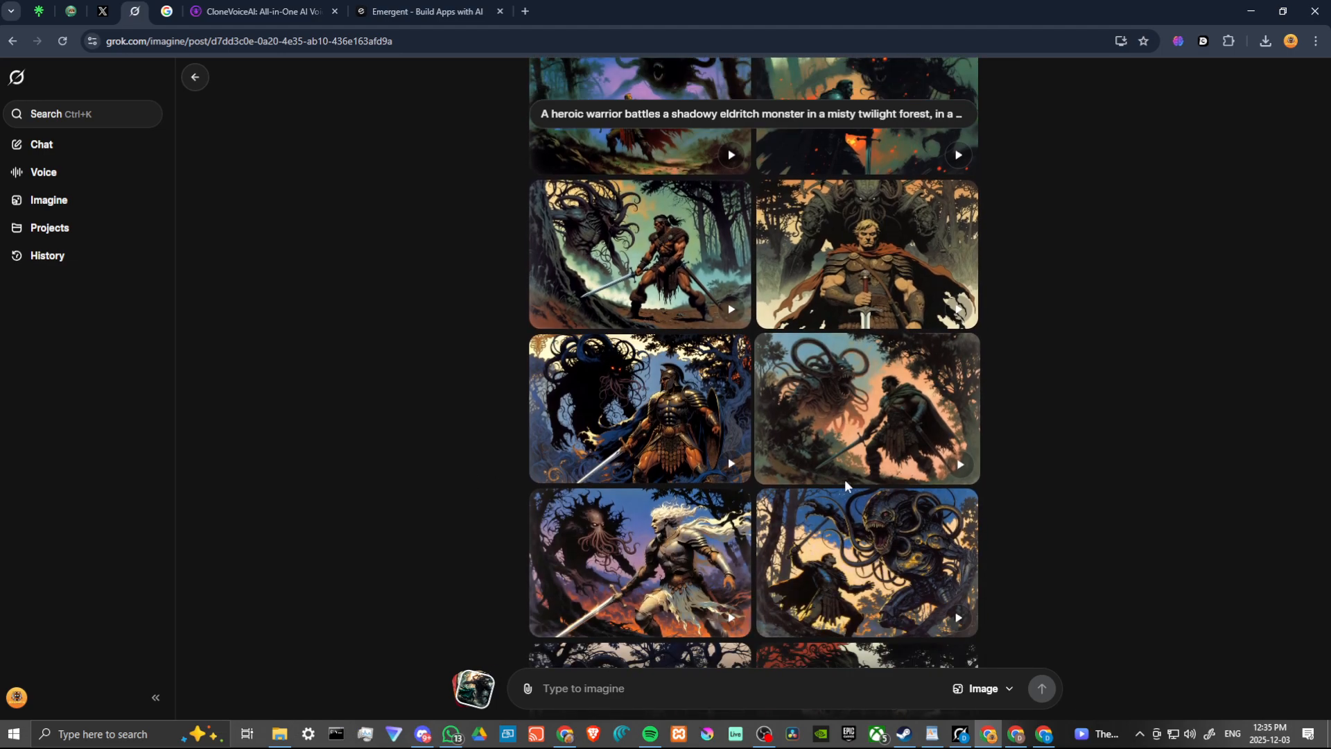
scroll(844, 482, "up", 8)
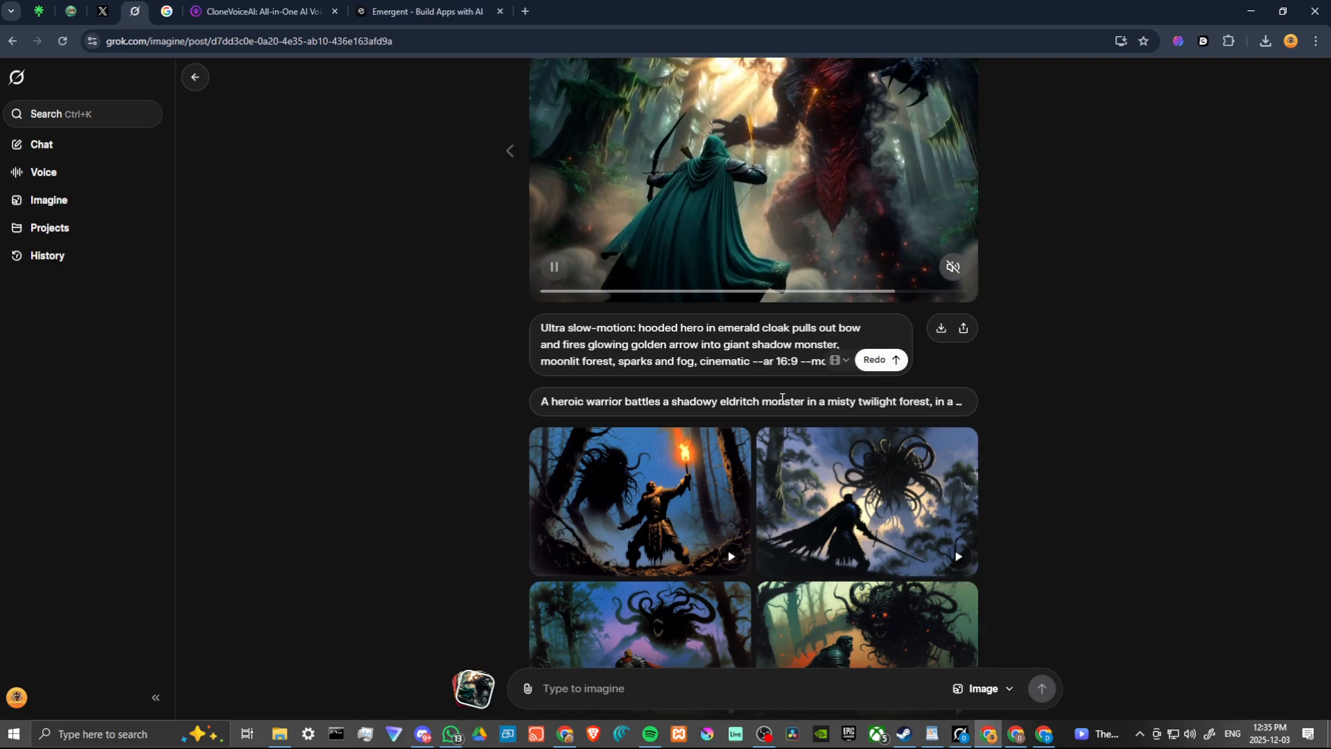
scroll(777, 388, "up", 1)
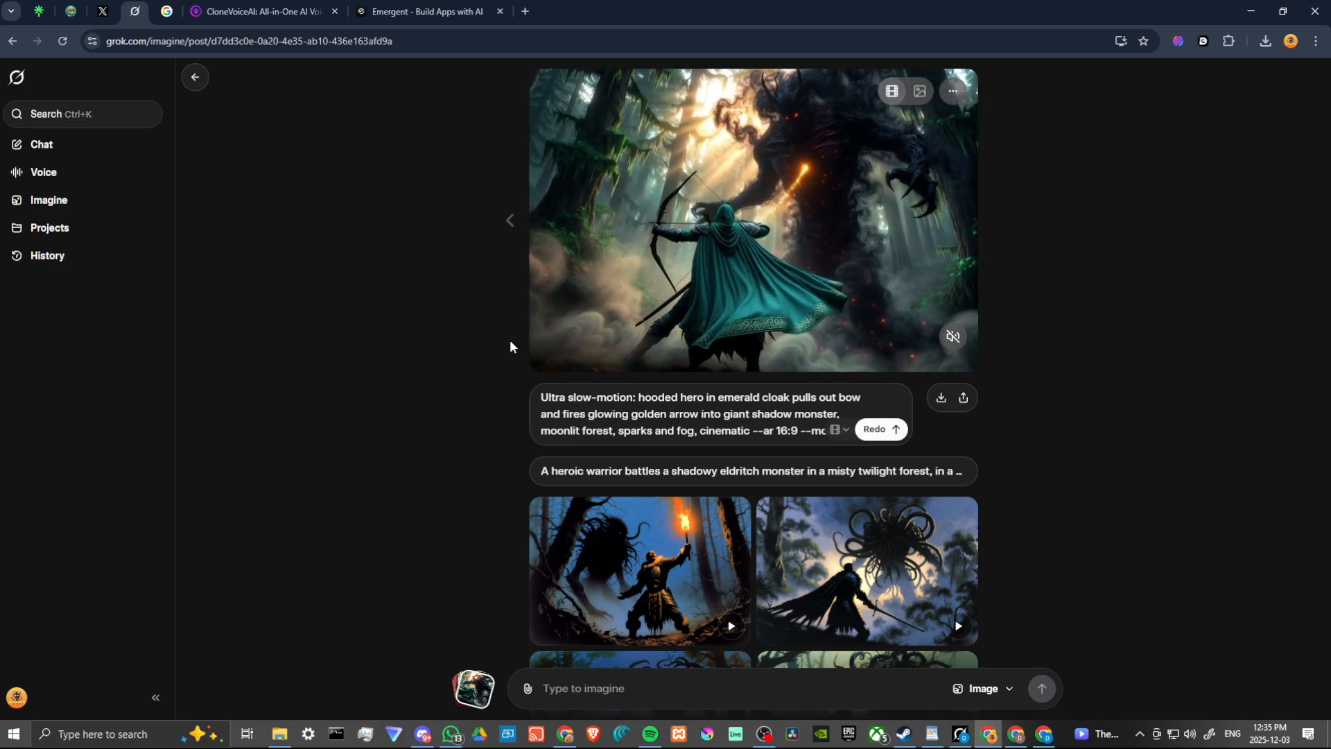
mouse_move(767, 241)
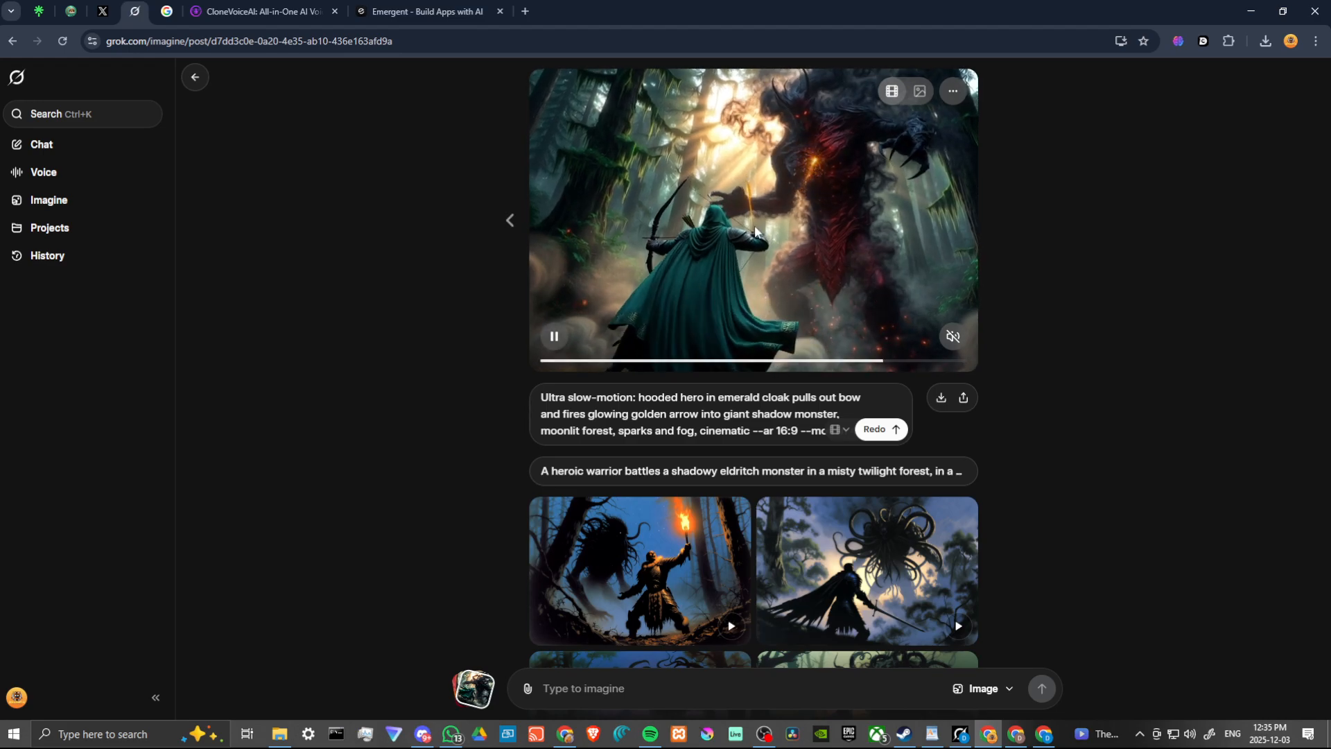